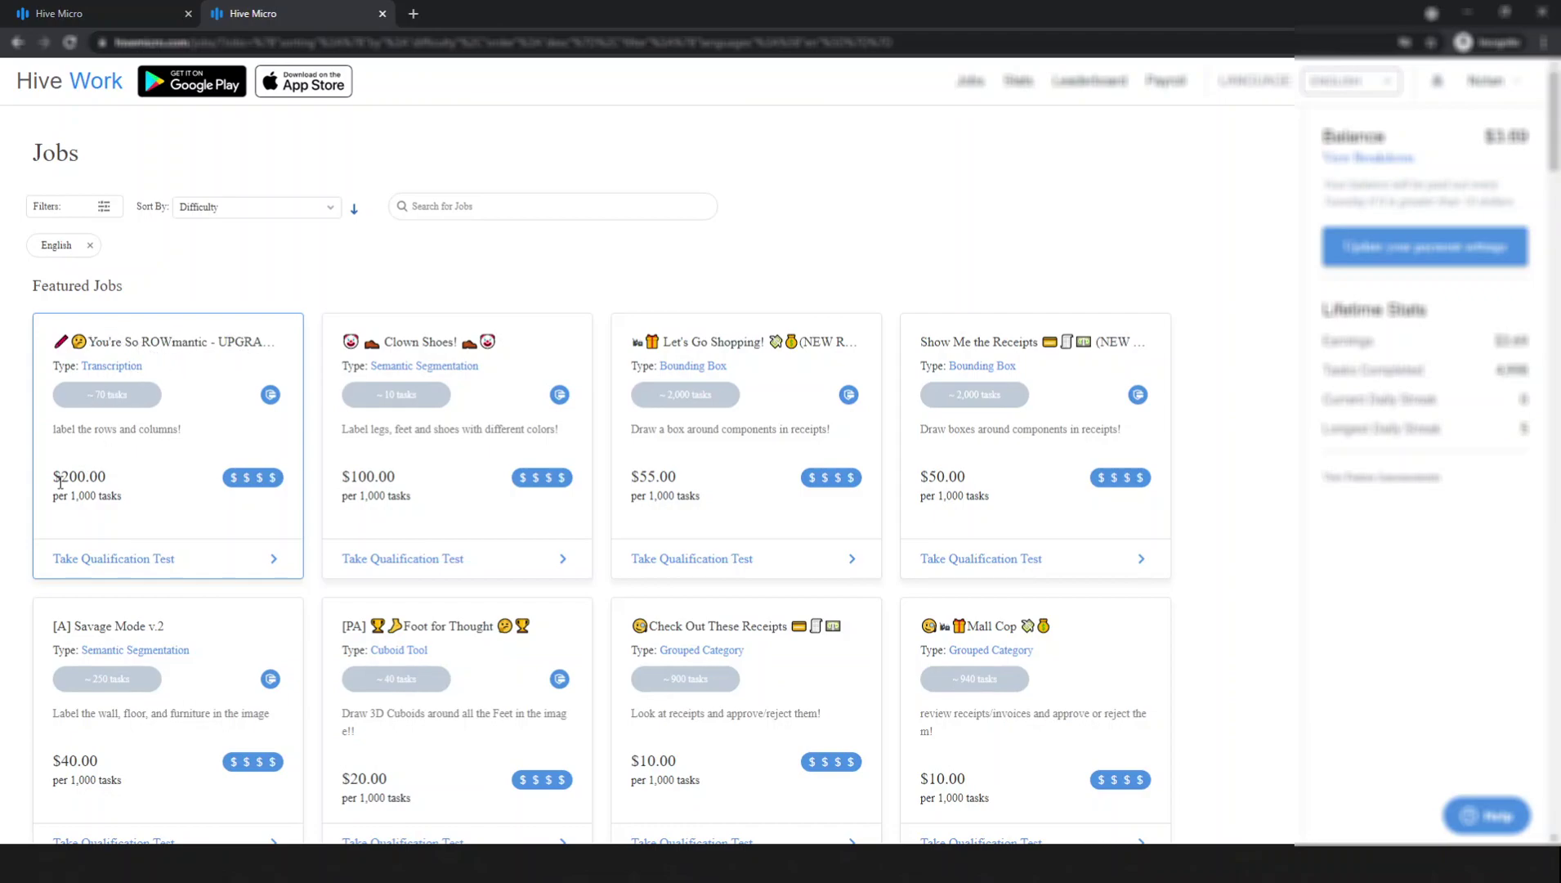
- Switch between the job page and the ROWmantic task tabs, checking task number 21
drag(59, 476, 85, 476)
click(77, 473)
click(79, 8)
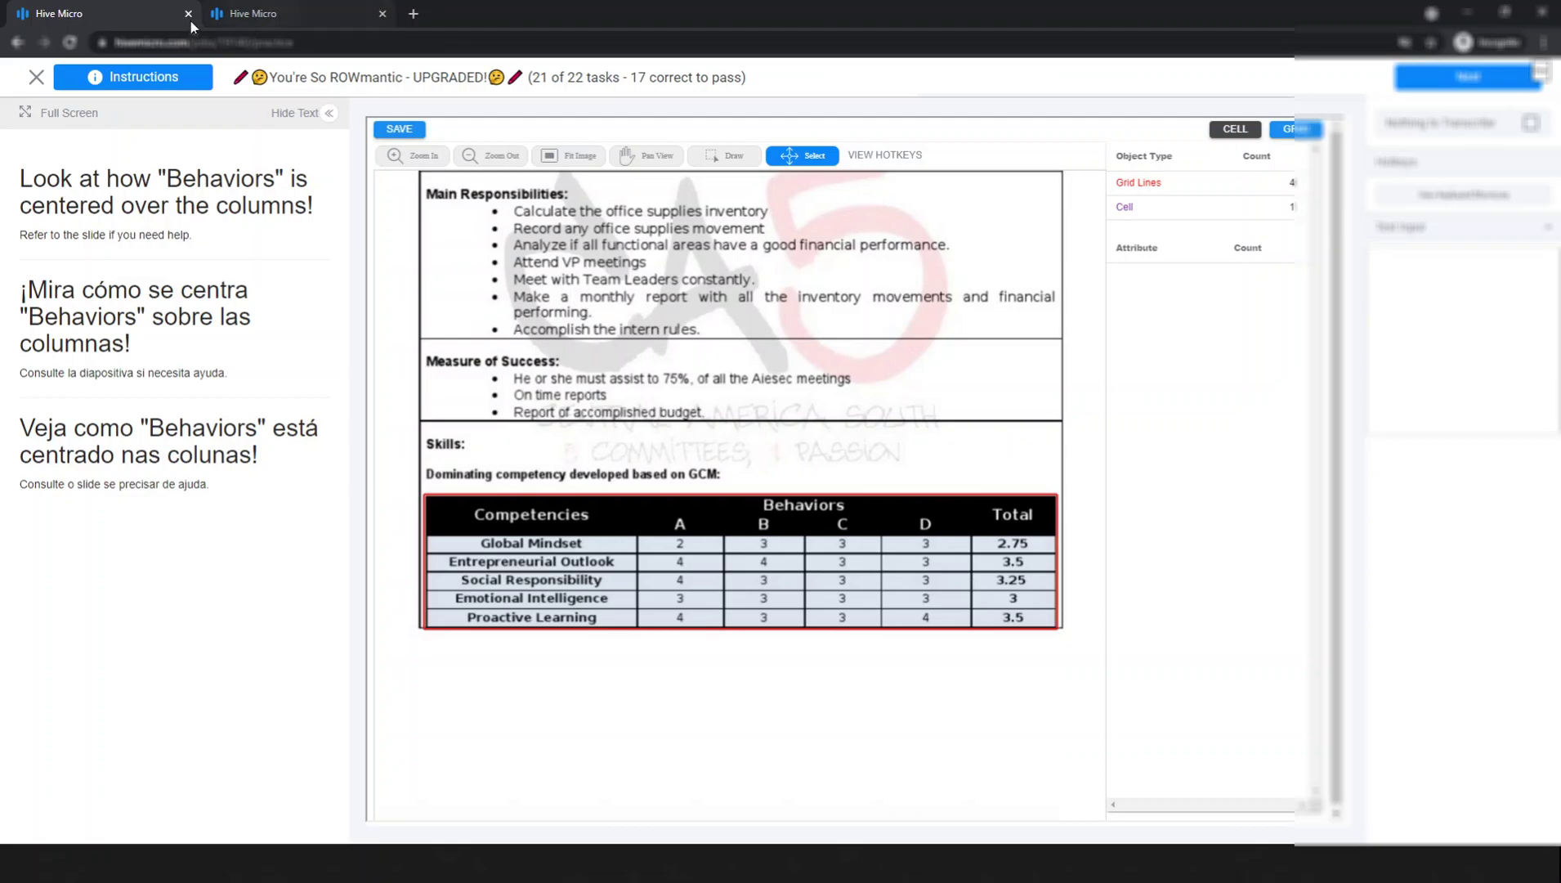
click(254, 13)
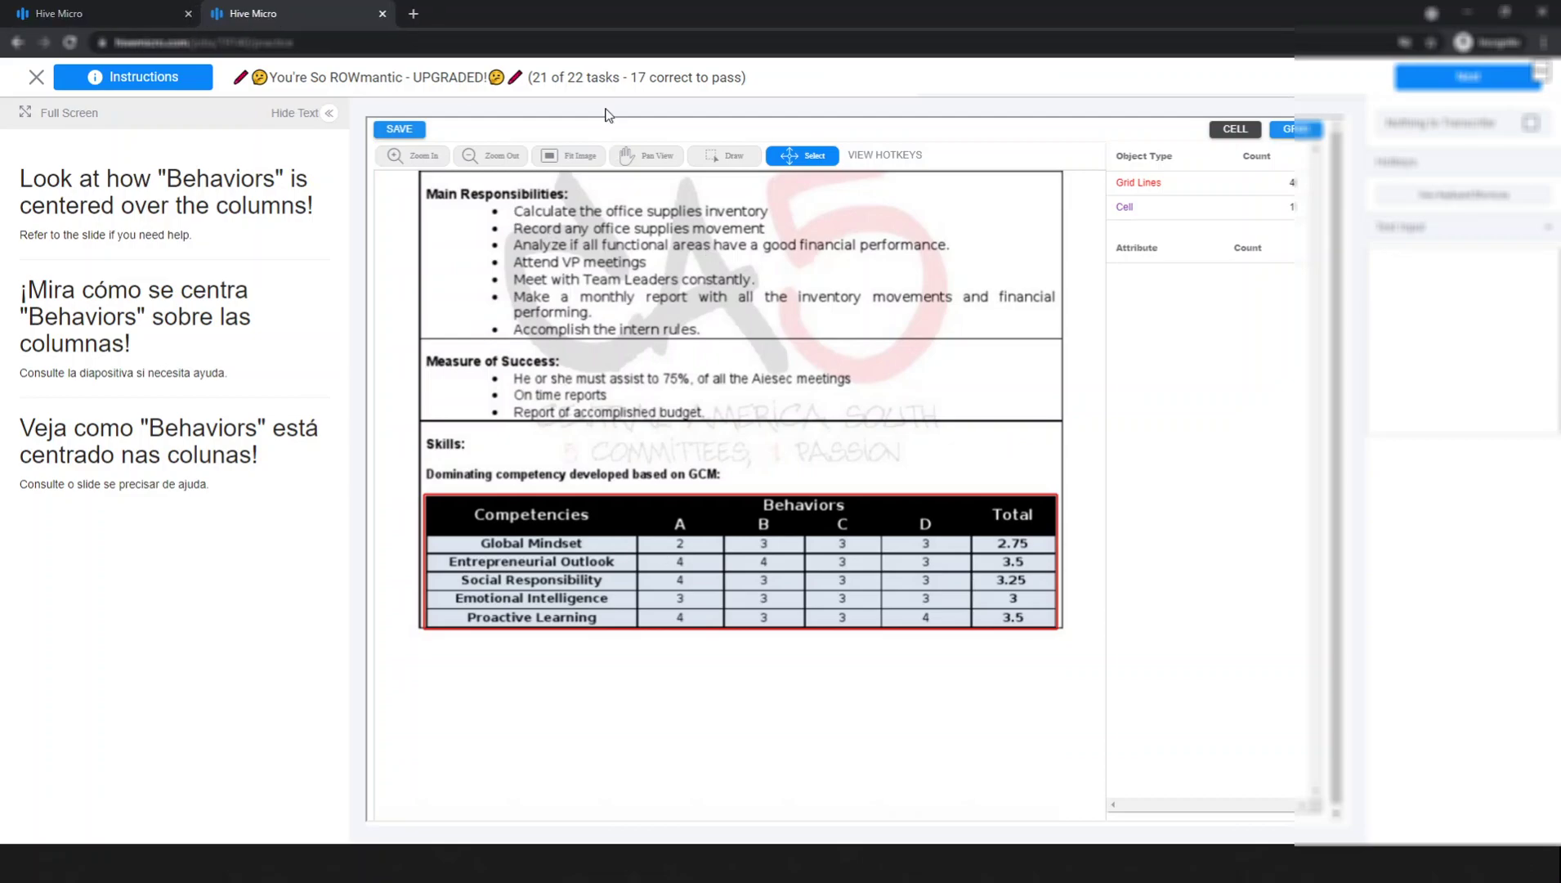
double_click(541, 76)
click(545, 75)
- Hide the ROWmantic task's instructions so the document fills the view
scroll(701, 546, up, 3)
scroll(751, 513, down, 3)
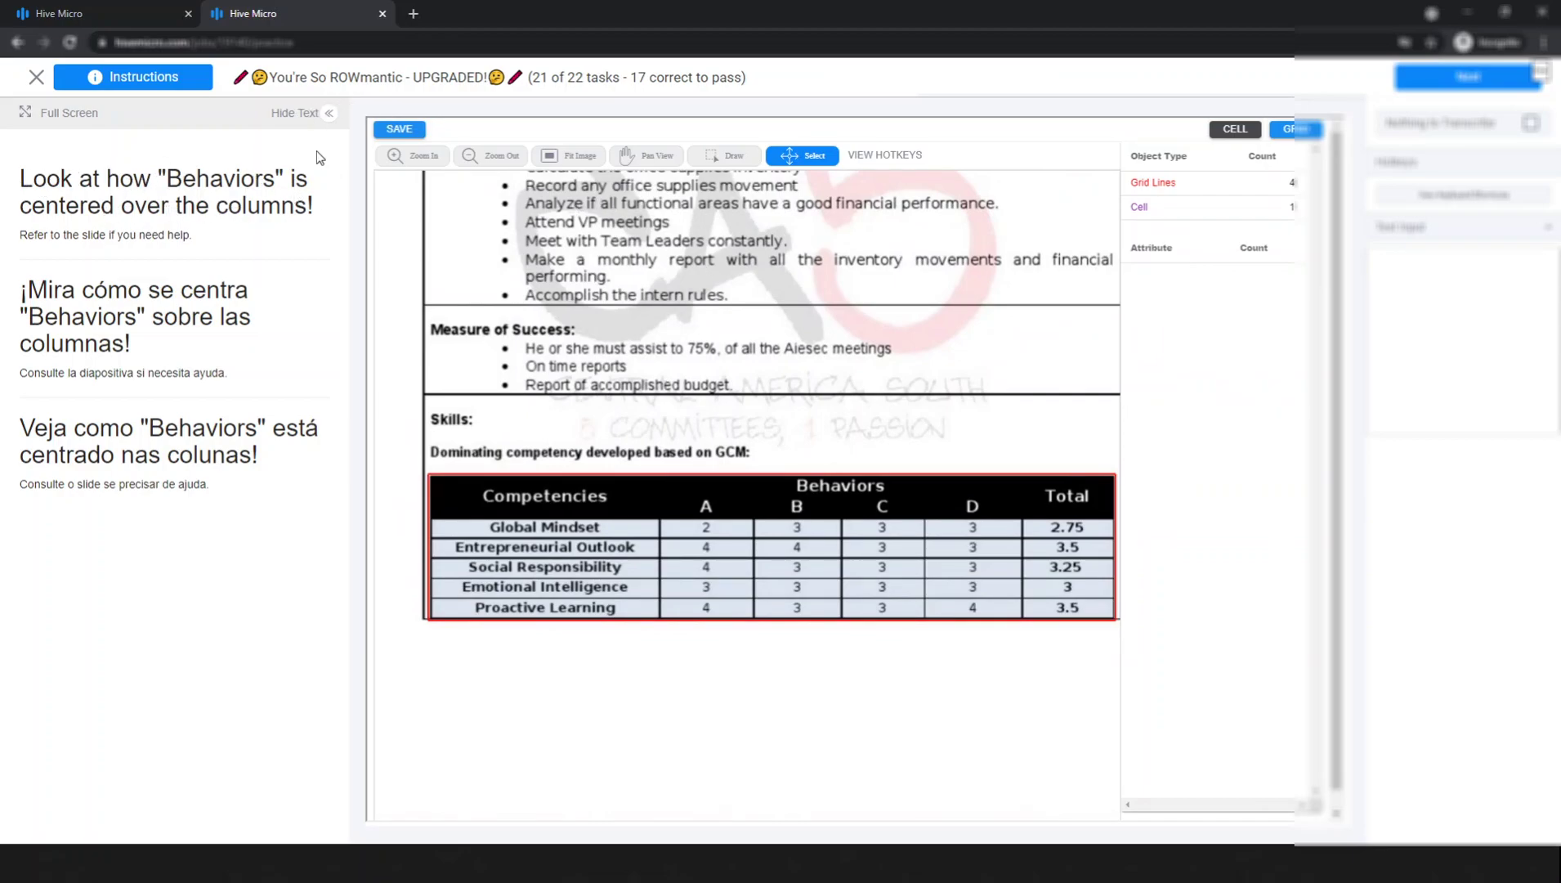
click(328, 113)
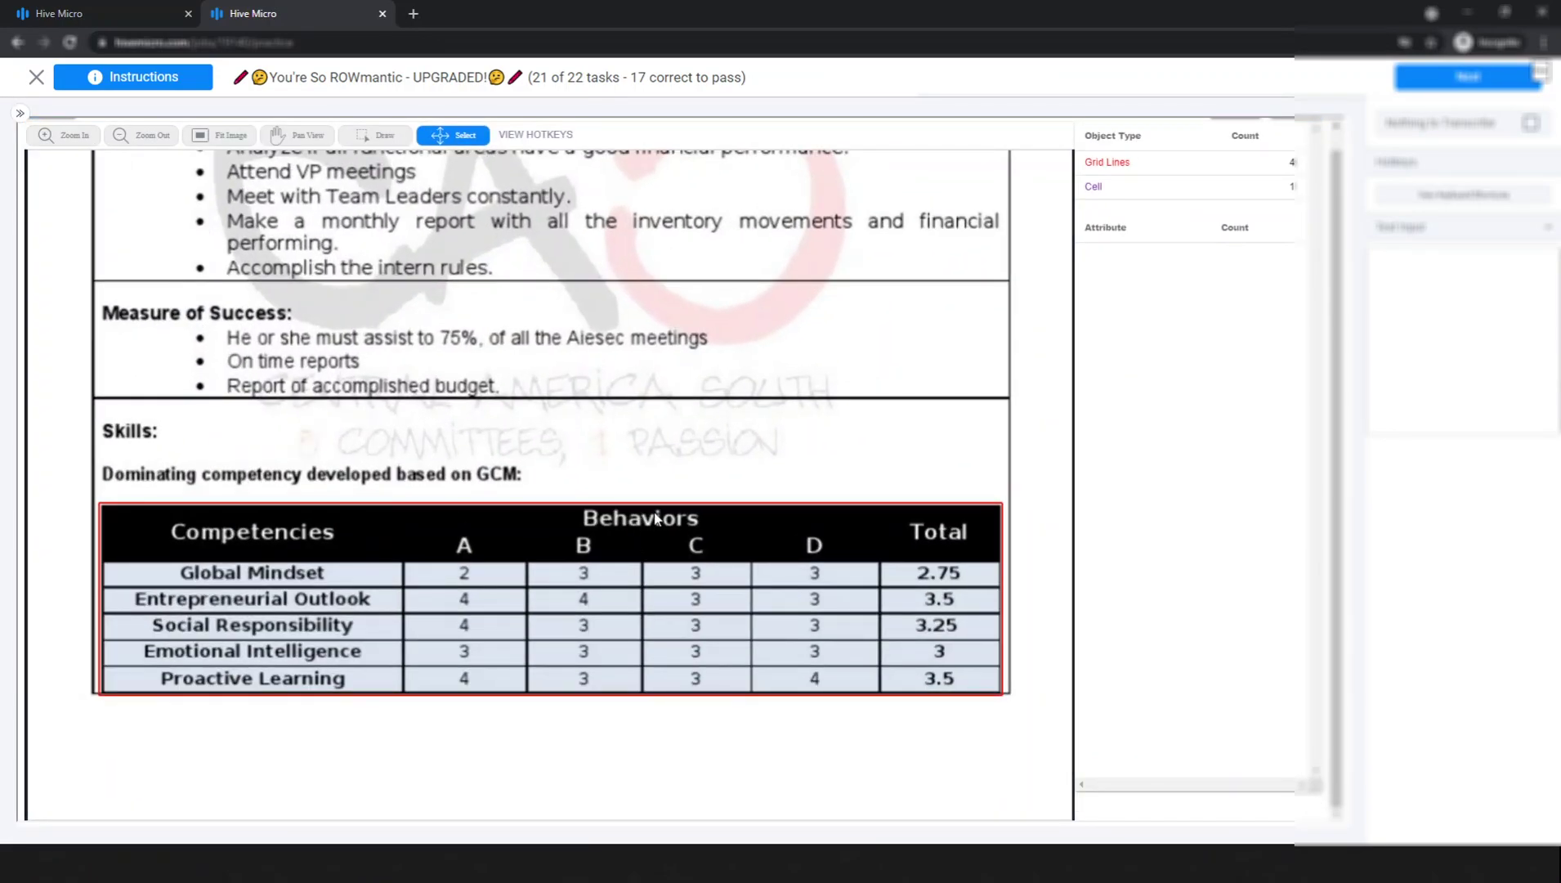
- Draw row separators between the five competency rows and inside the Behaviors header
click(379, 145)
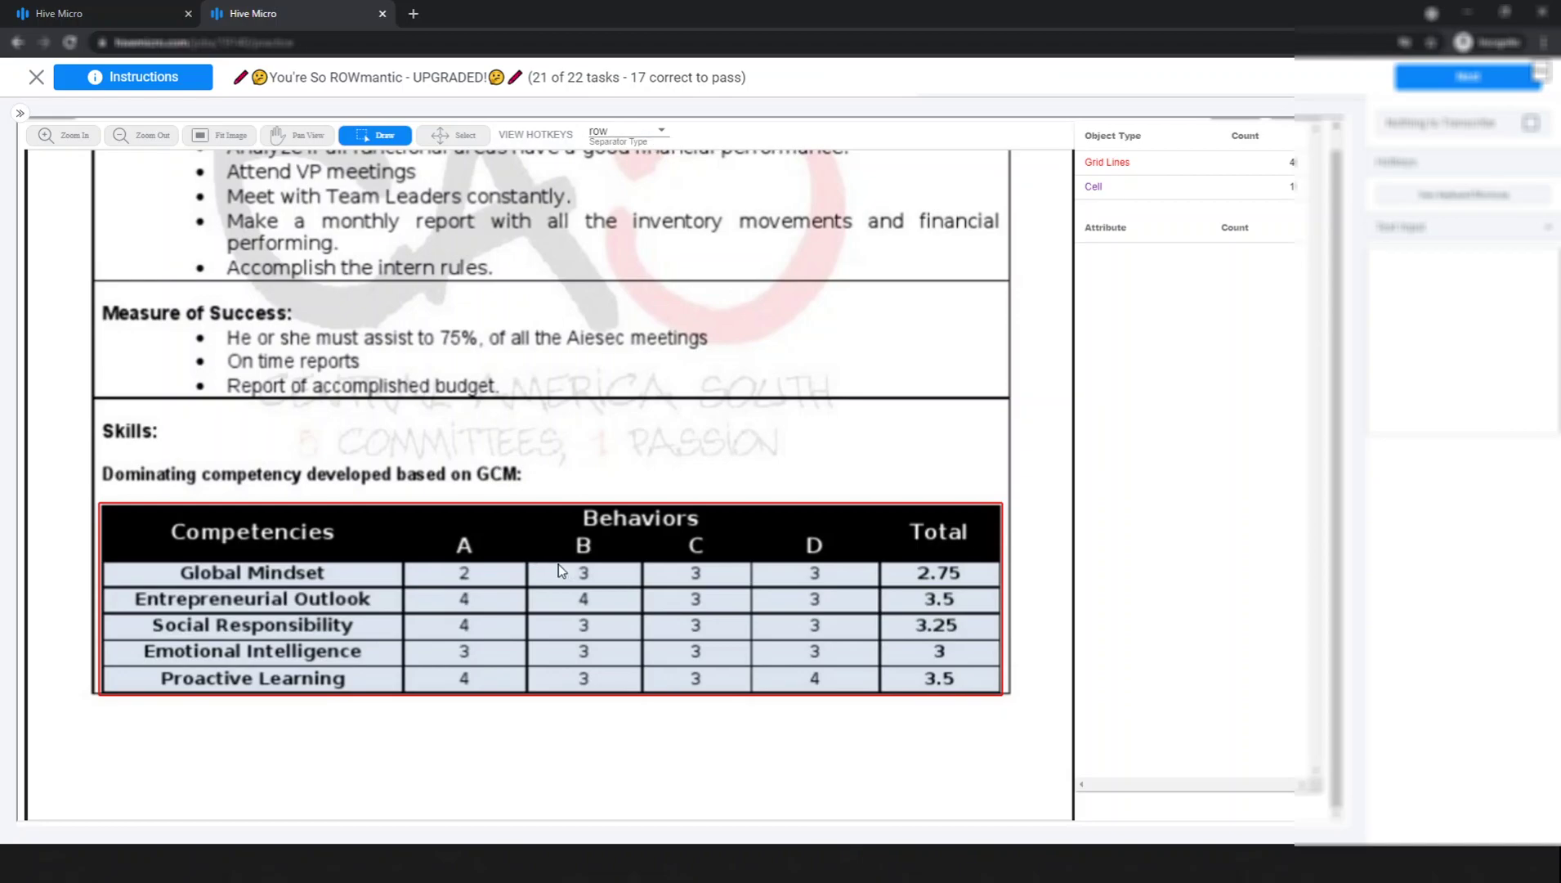
click(600, 564)
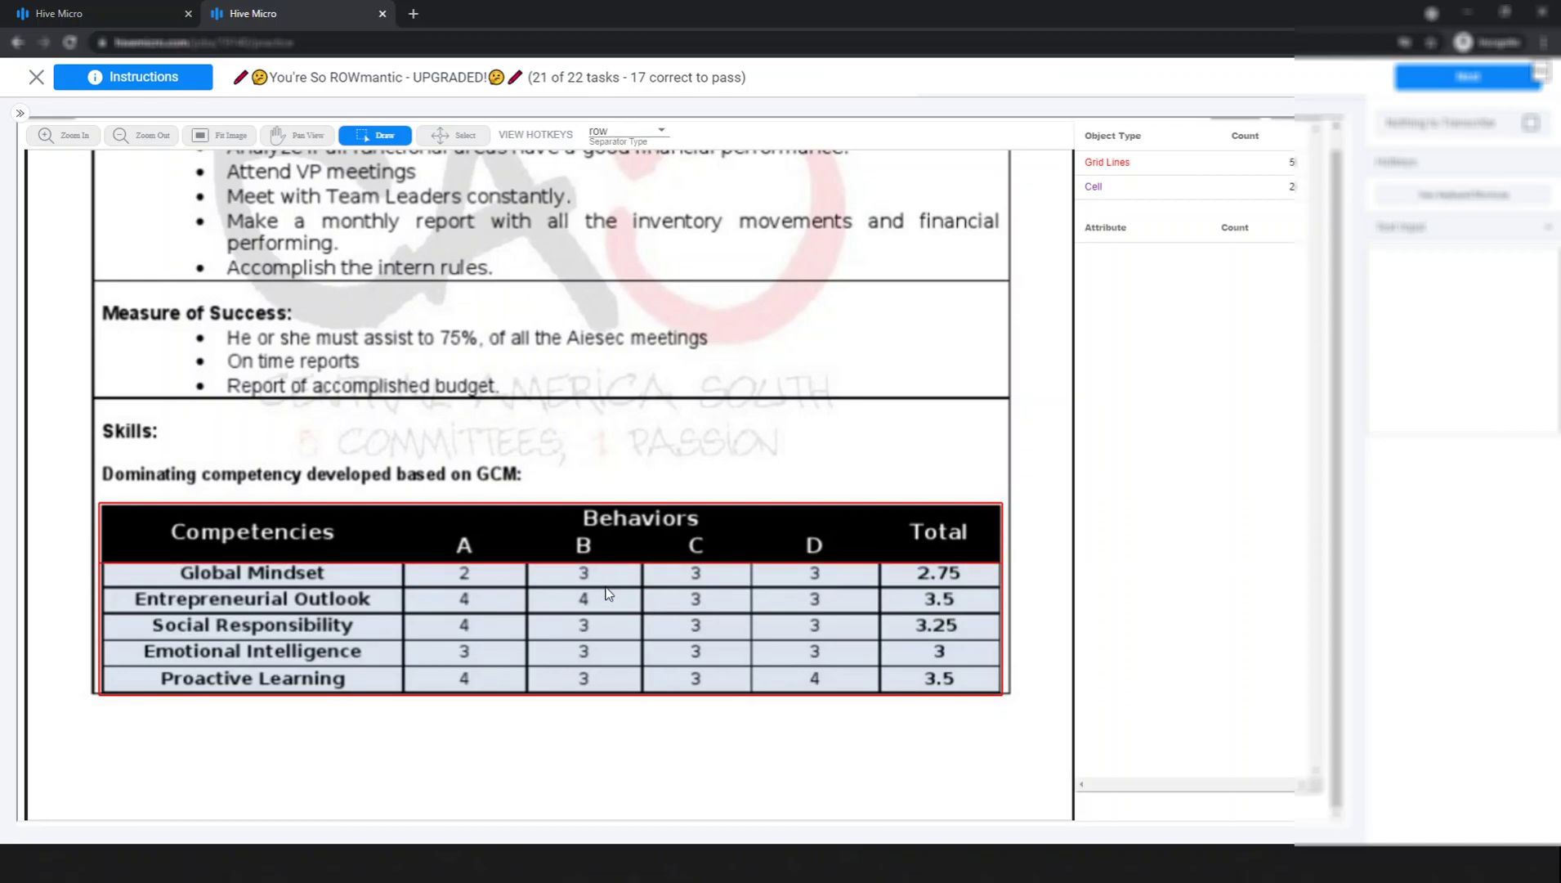
click(605, 587)
click(619, 616)
scroll(568, 662, up, 2)
click(581, 639)
click(596, 679)
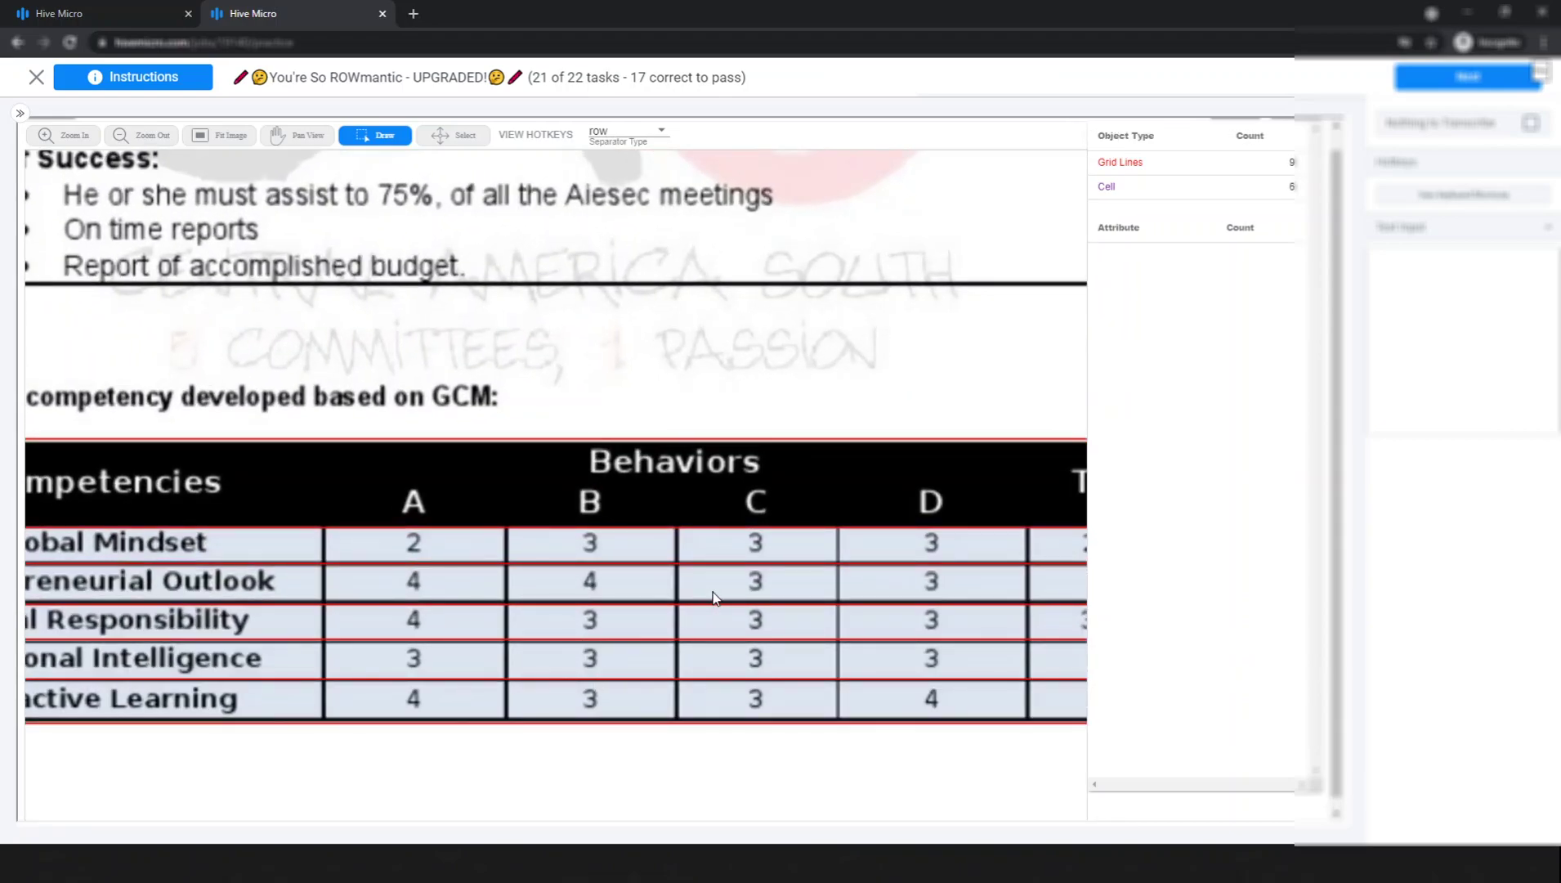
click(596, 507)
- Change the separator type from 'row' to 'col'
scroll(665, 497, down, 1)
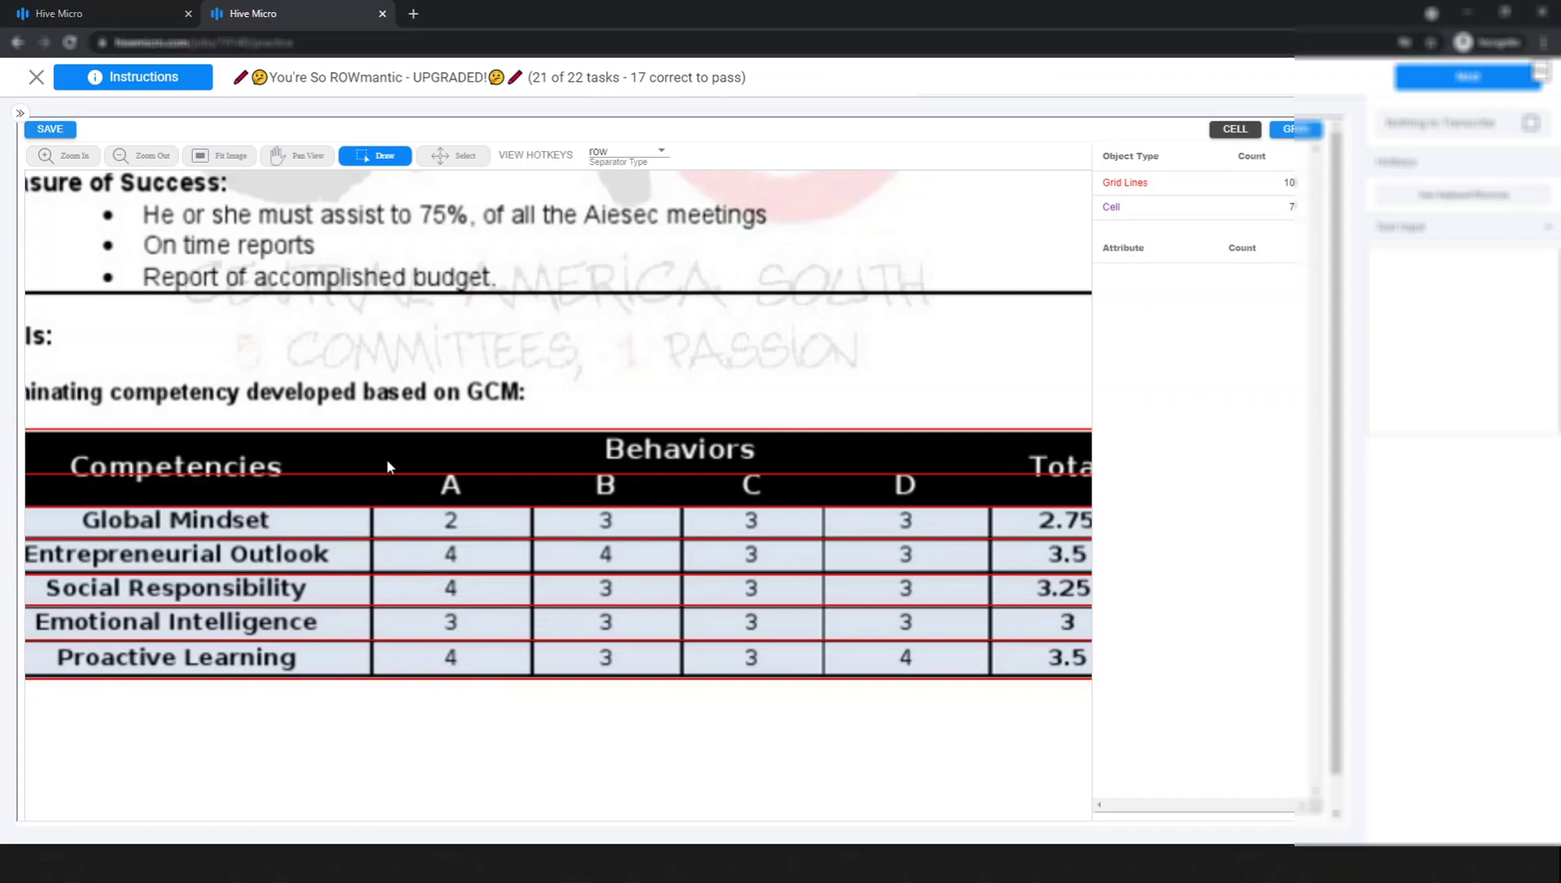
scroll(387, 467, down, 1)
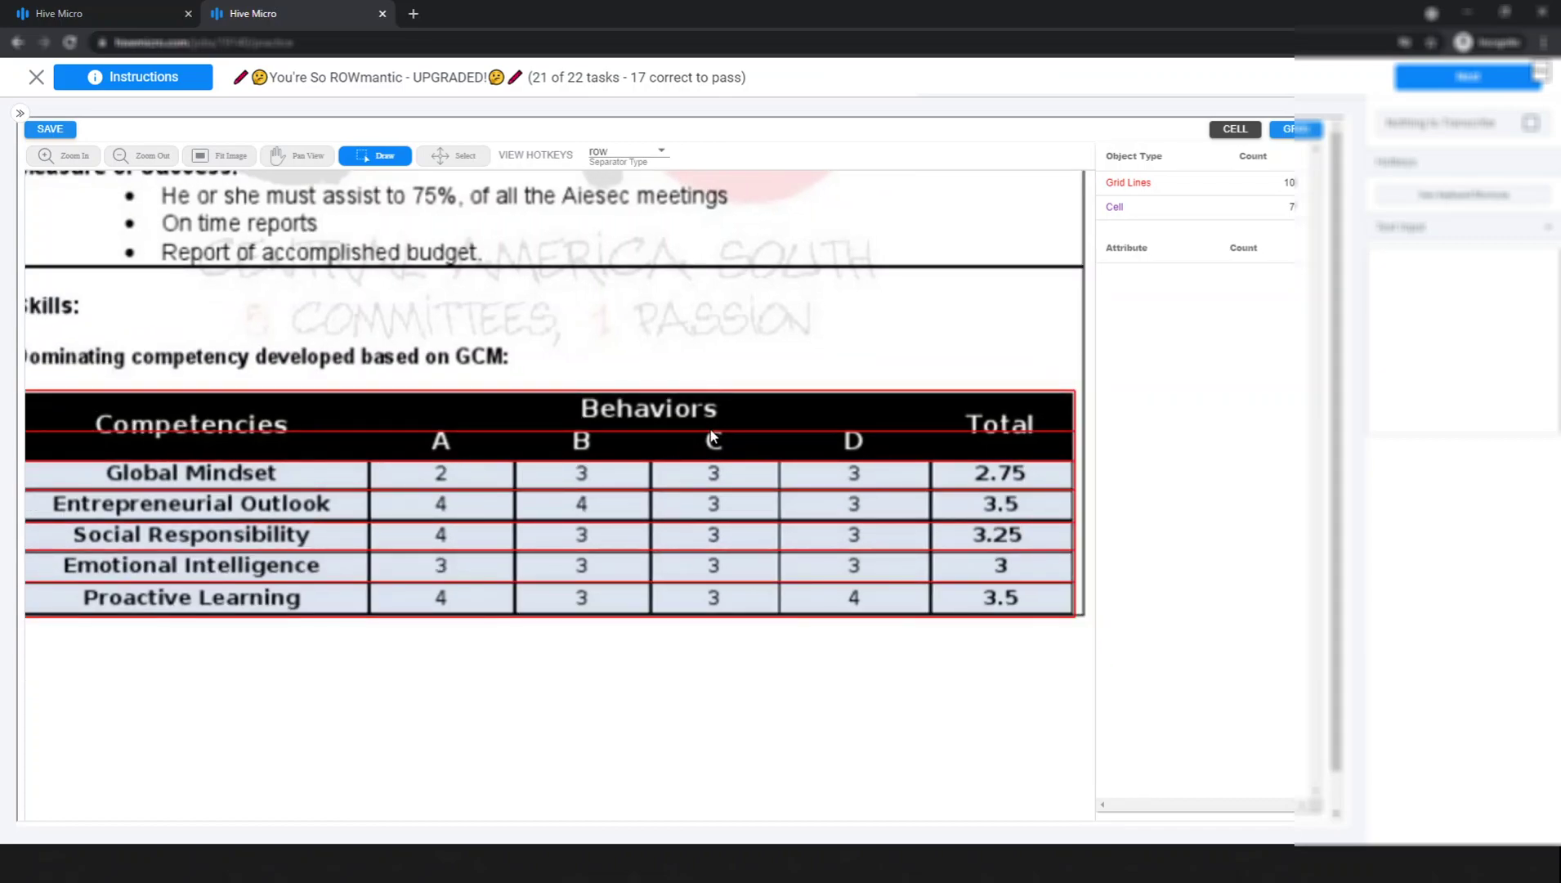
scroll(711, 437, up, 2)
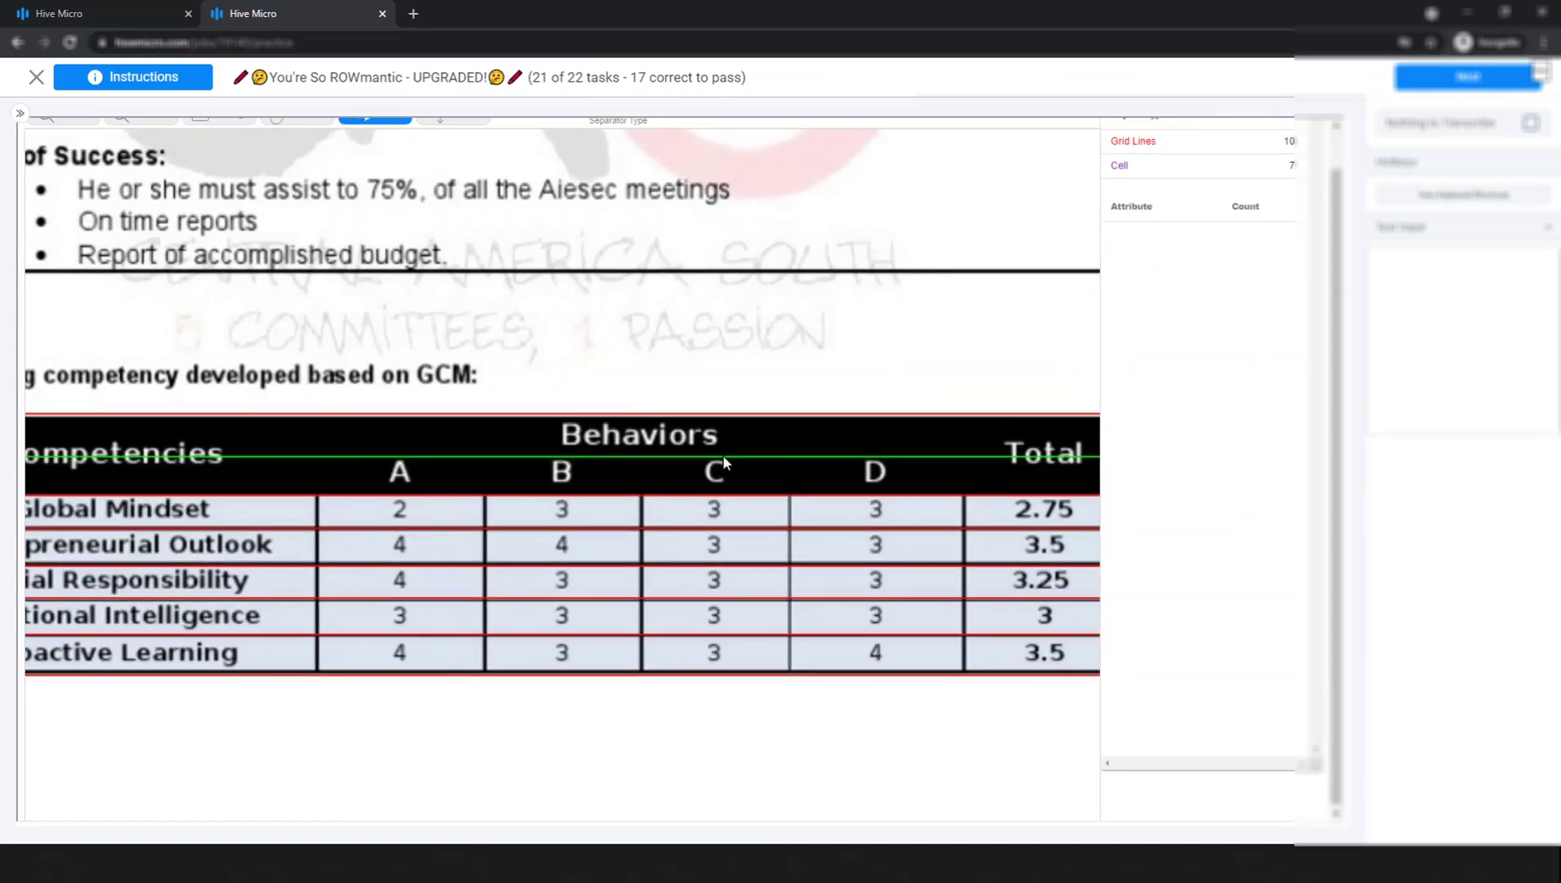
scroll(693, 463, down, 1)
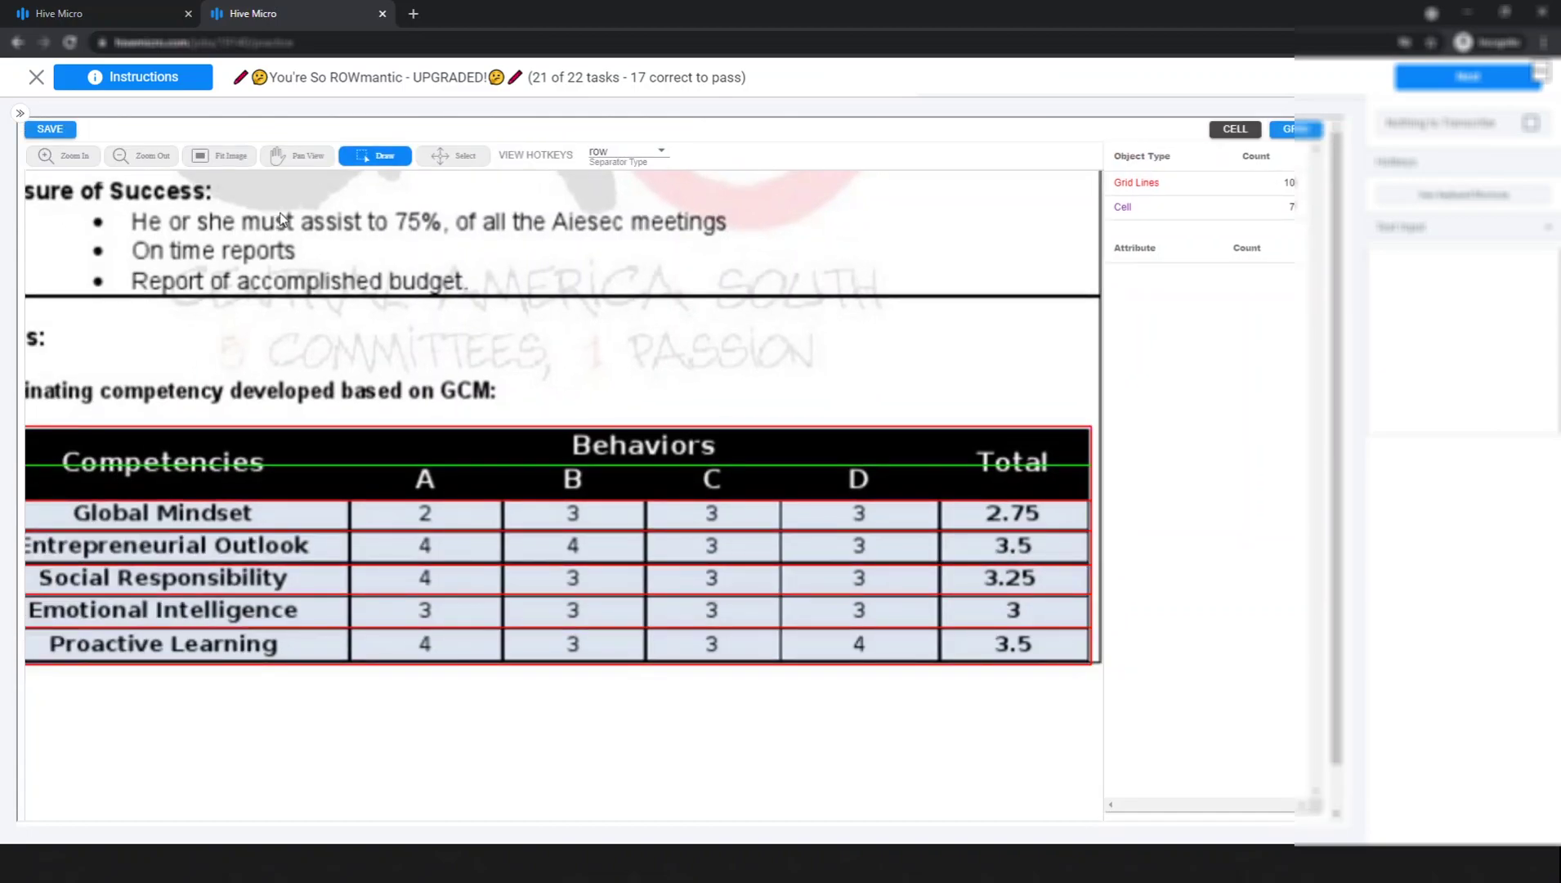
click(644, 153)
click(635, 199)
scroll(349, 528, up, 2)
- Add column separators between Competencies, A, B, C, D and Total
click(360, 520)
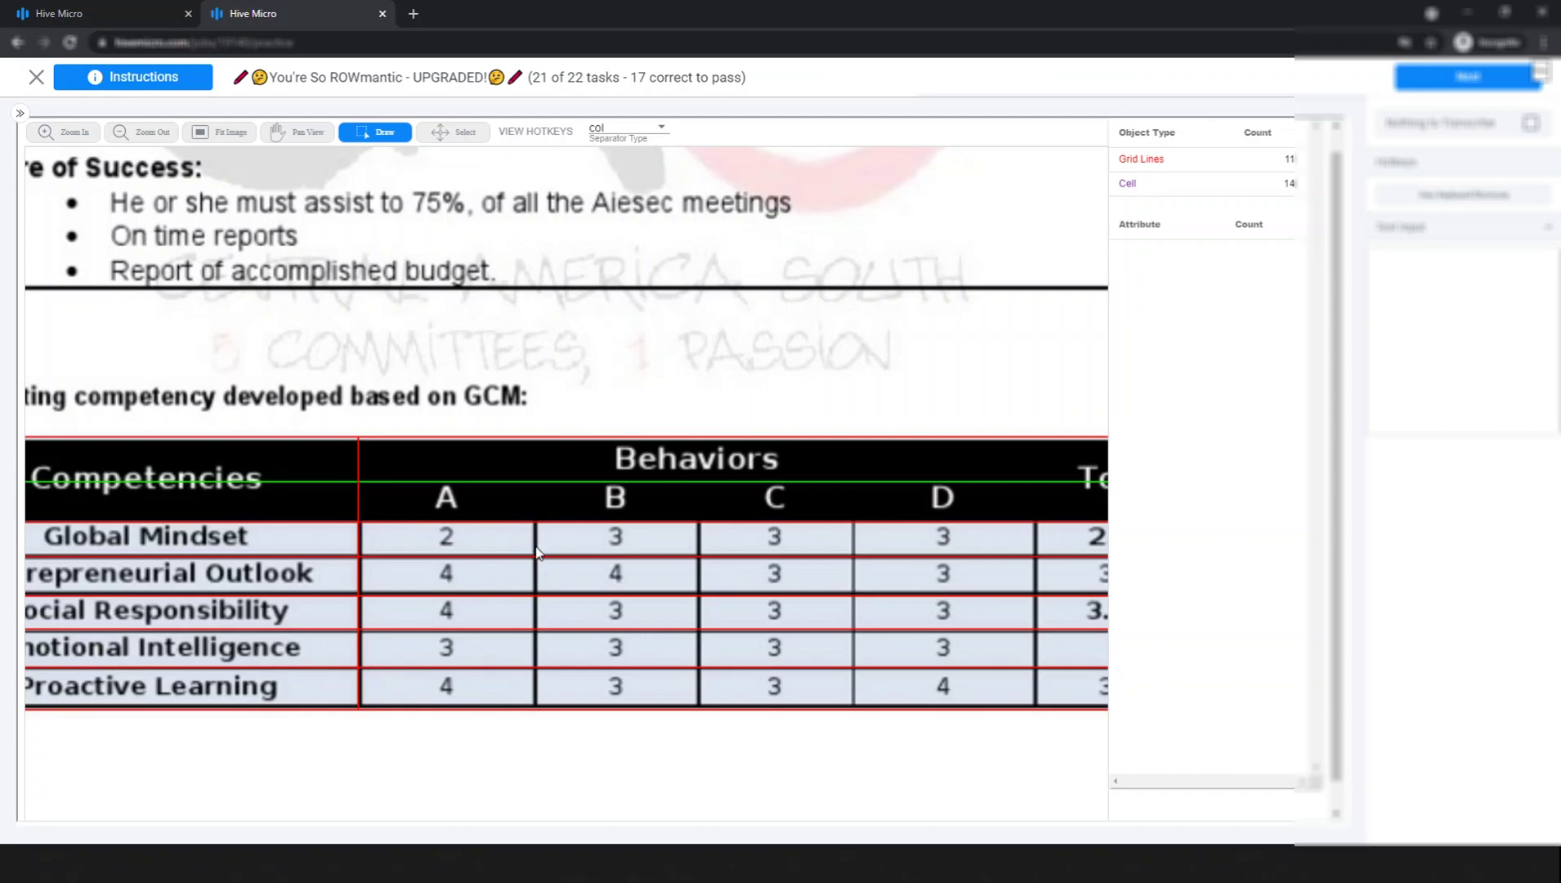
click(533, 538)
click(701, 540)
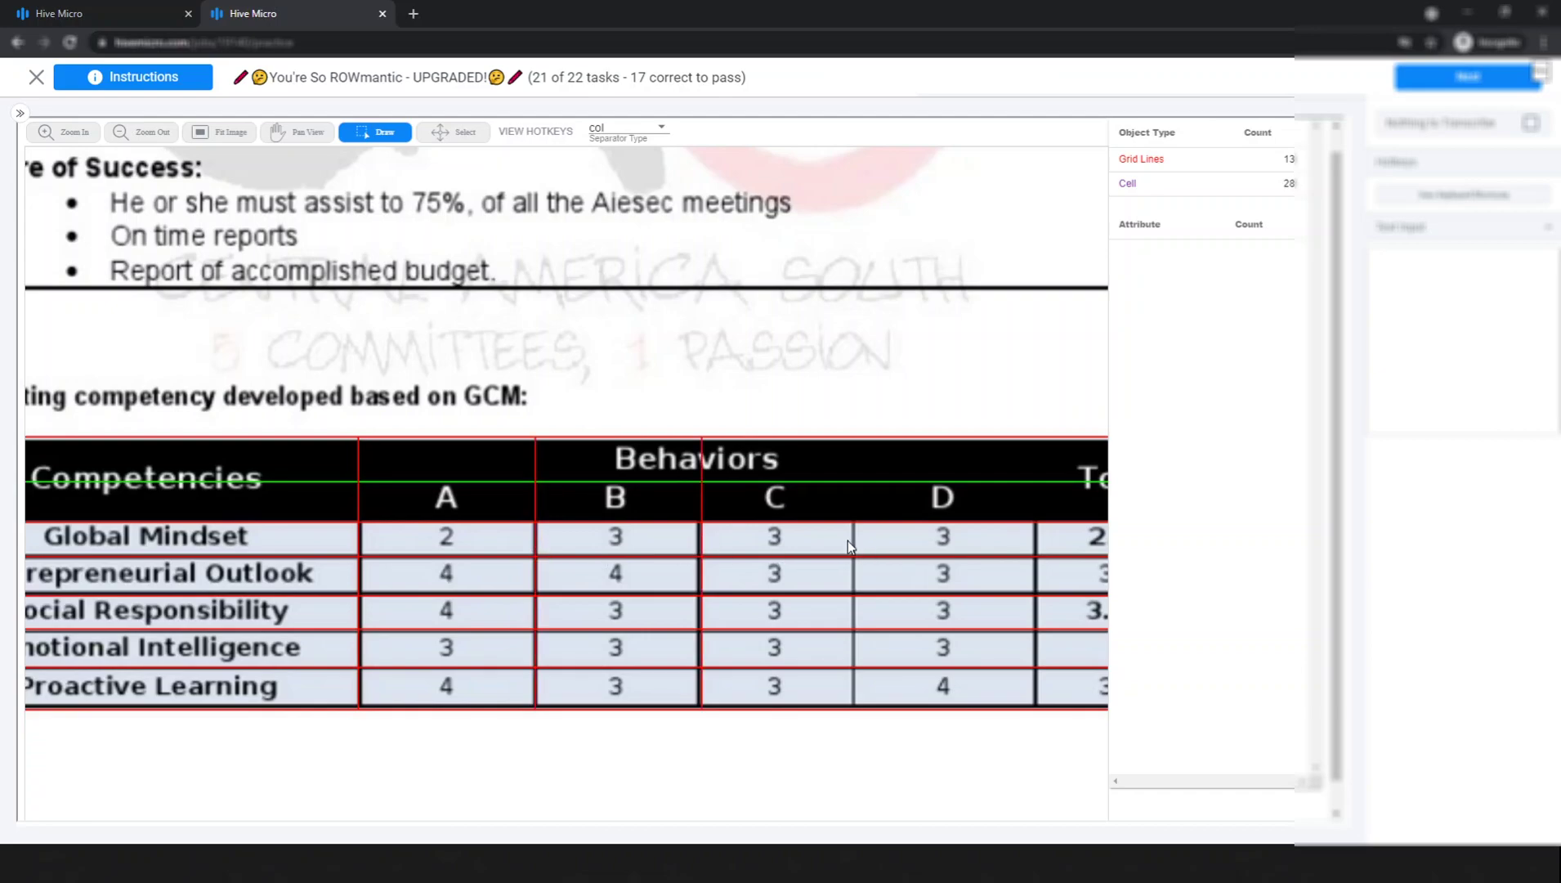
click(857, 542)
click(1037, 542)
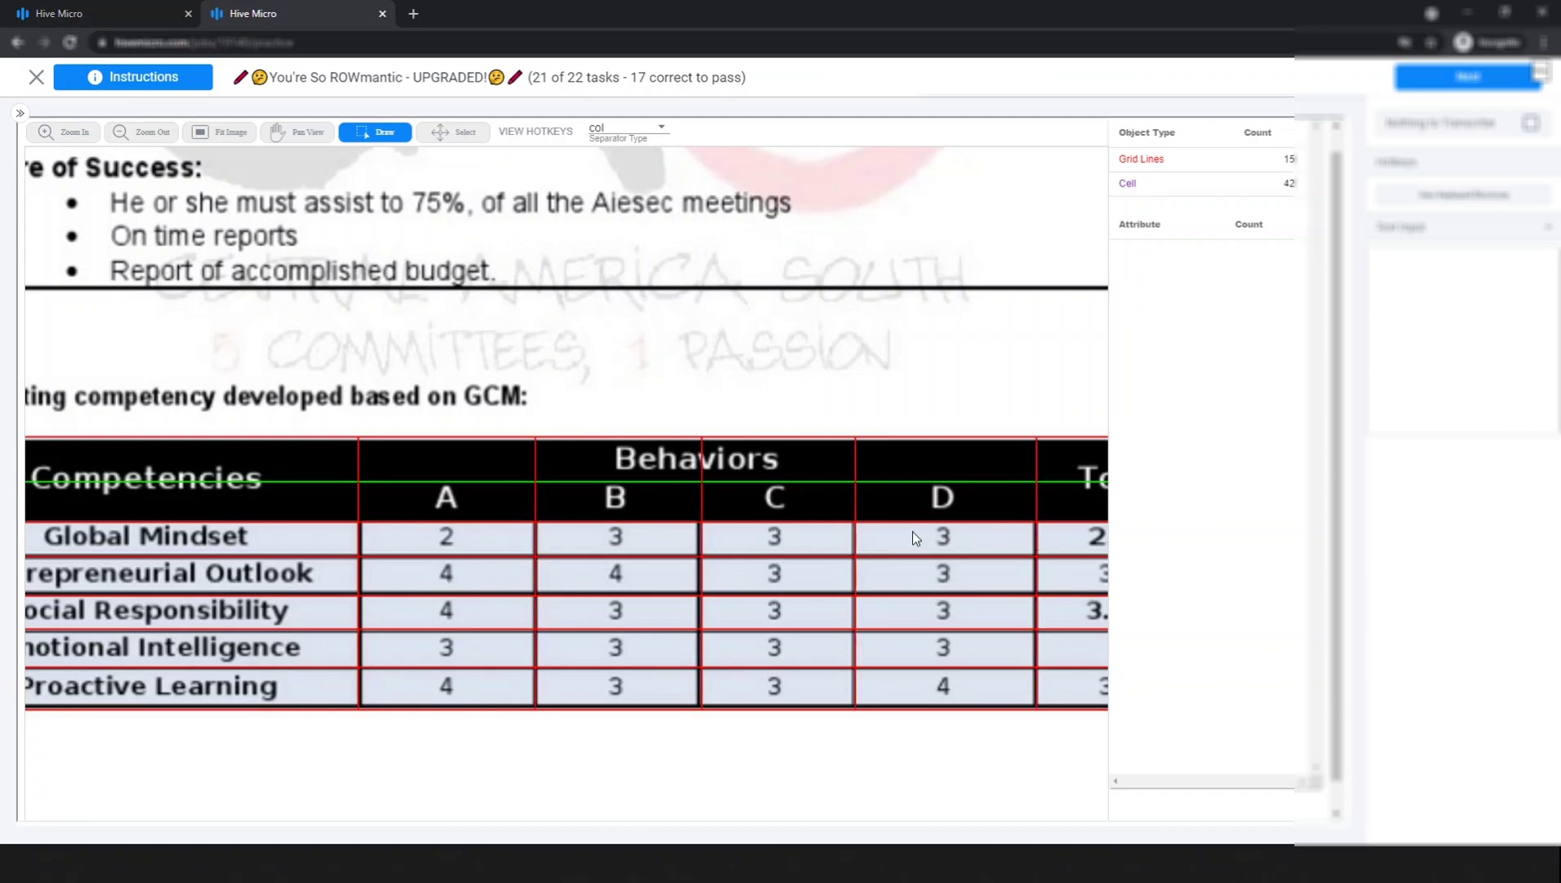
scroll(817, 540, down, 2)
scroll(746, 530, down, 1)
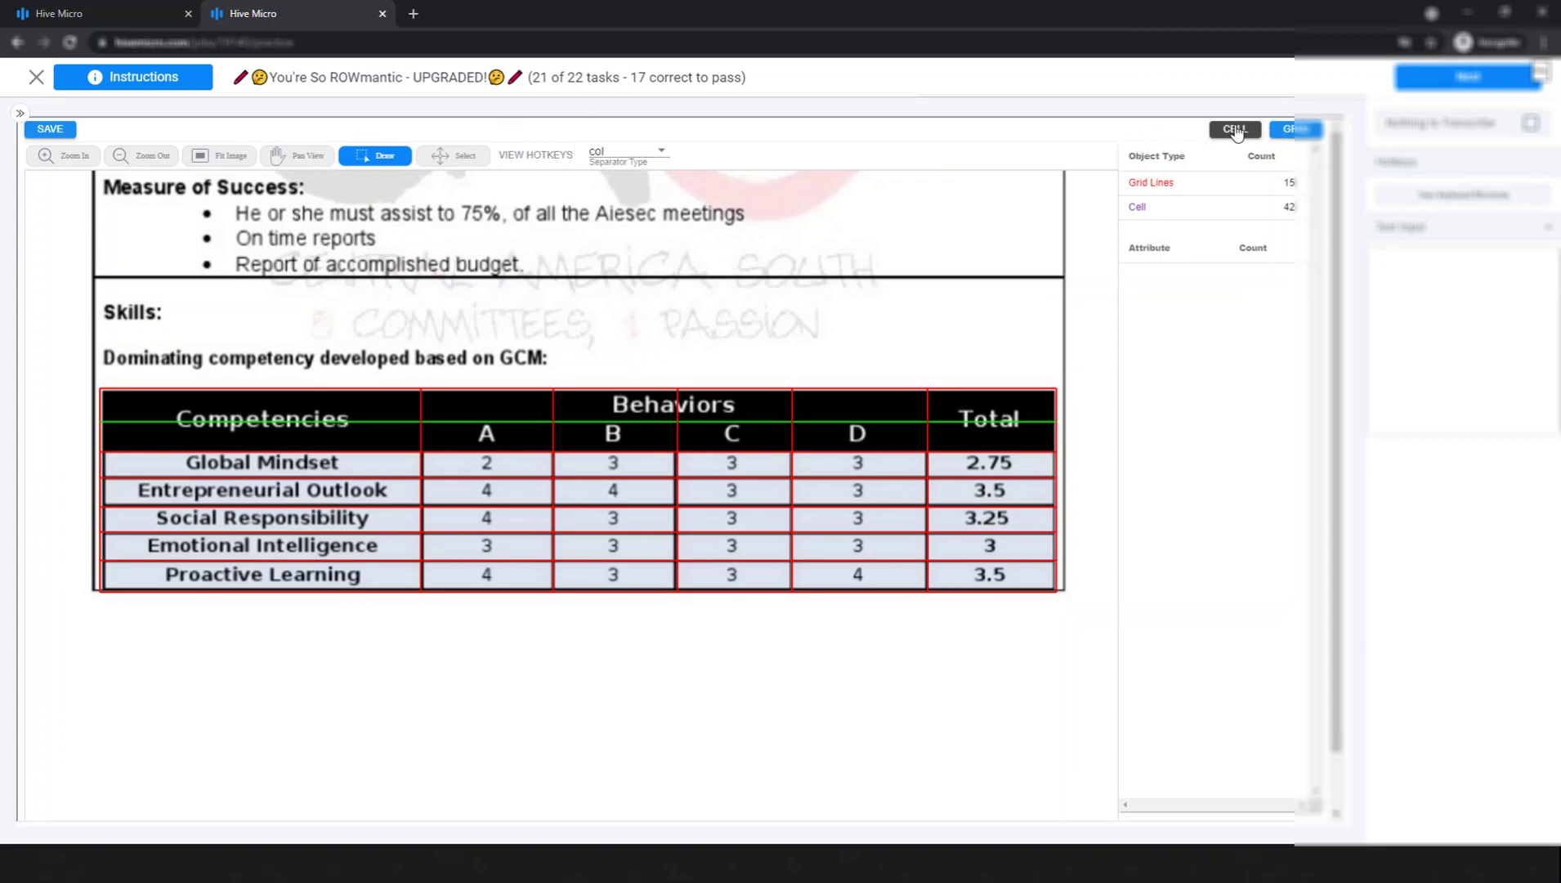
- In CELL mode, merge the Competencies, Behaviors and Total header cells, each into one cell
click(1238, 134)
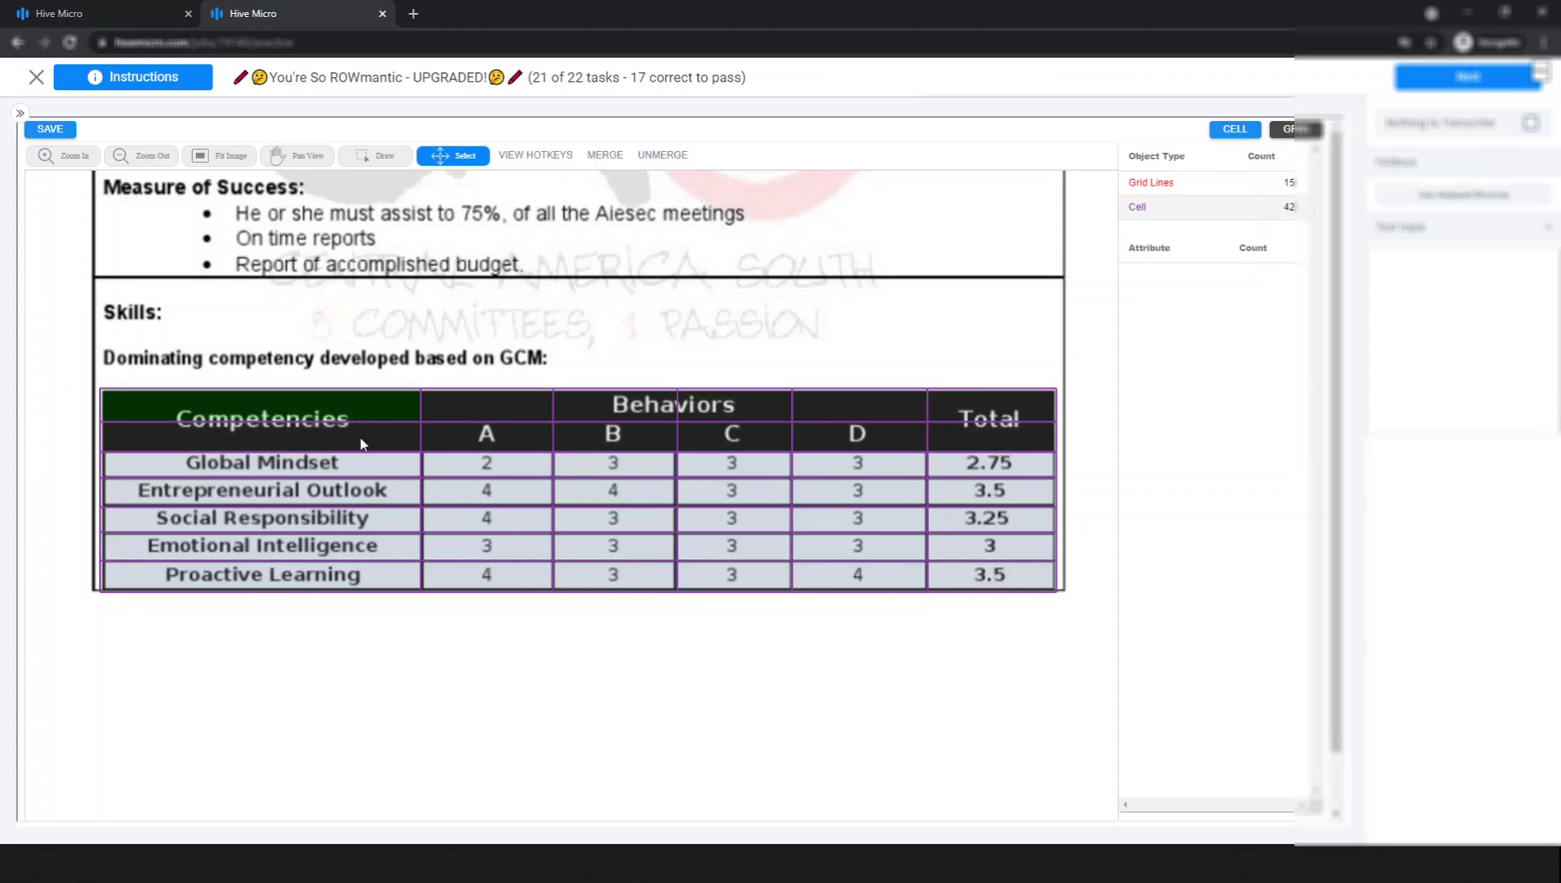
click(364, 446)
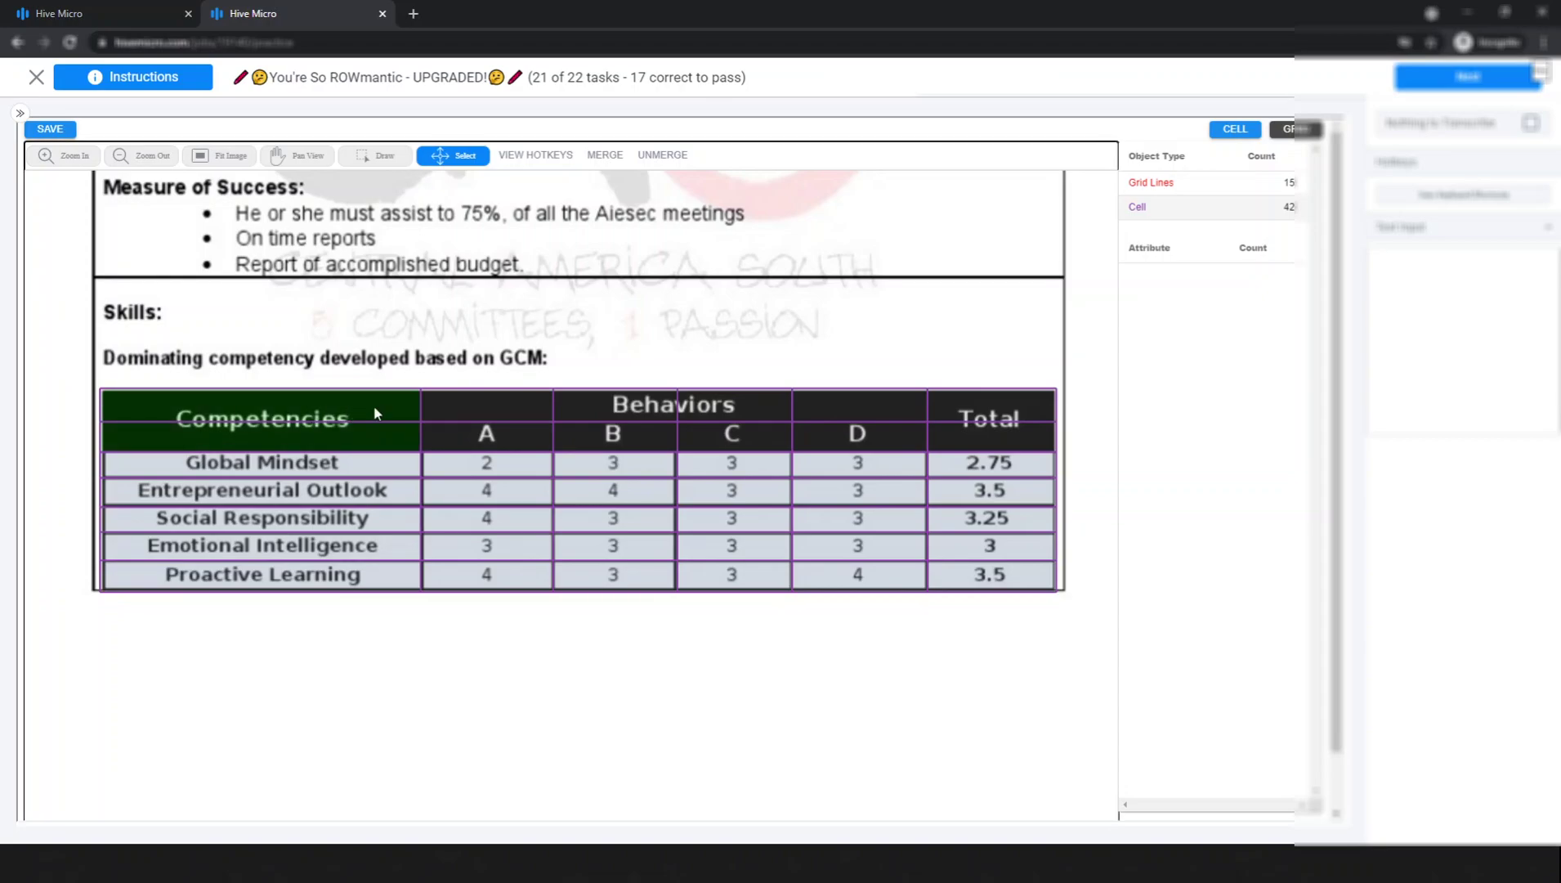
click(606, 155)
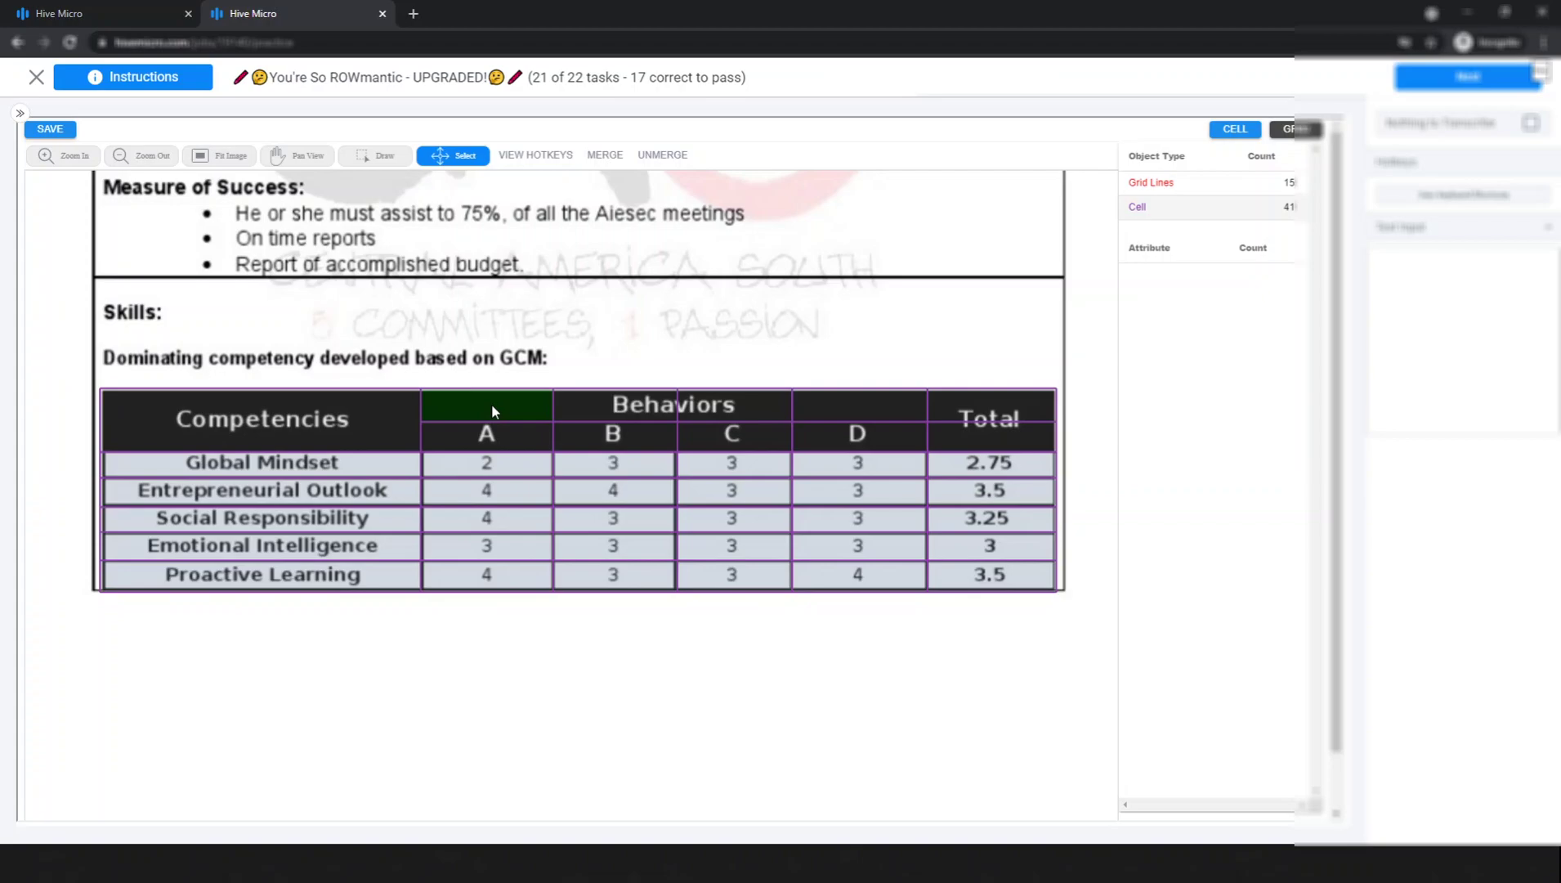
click(900, 413)
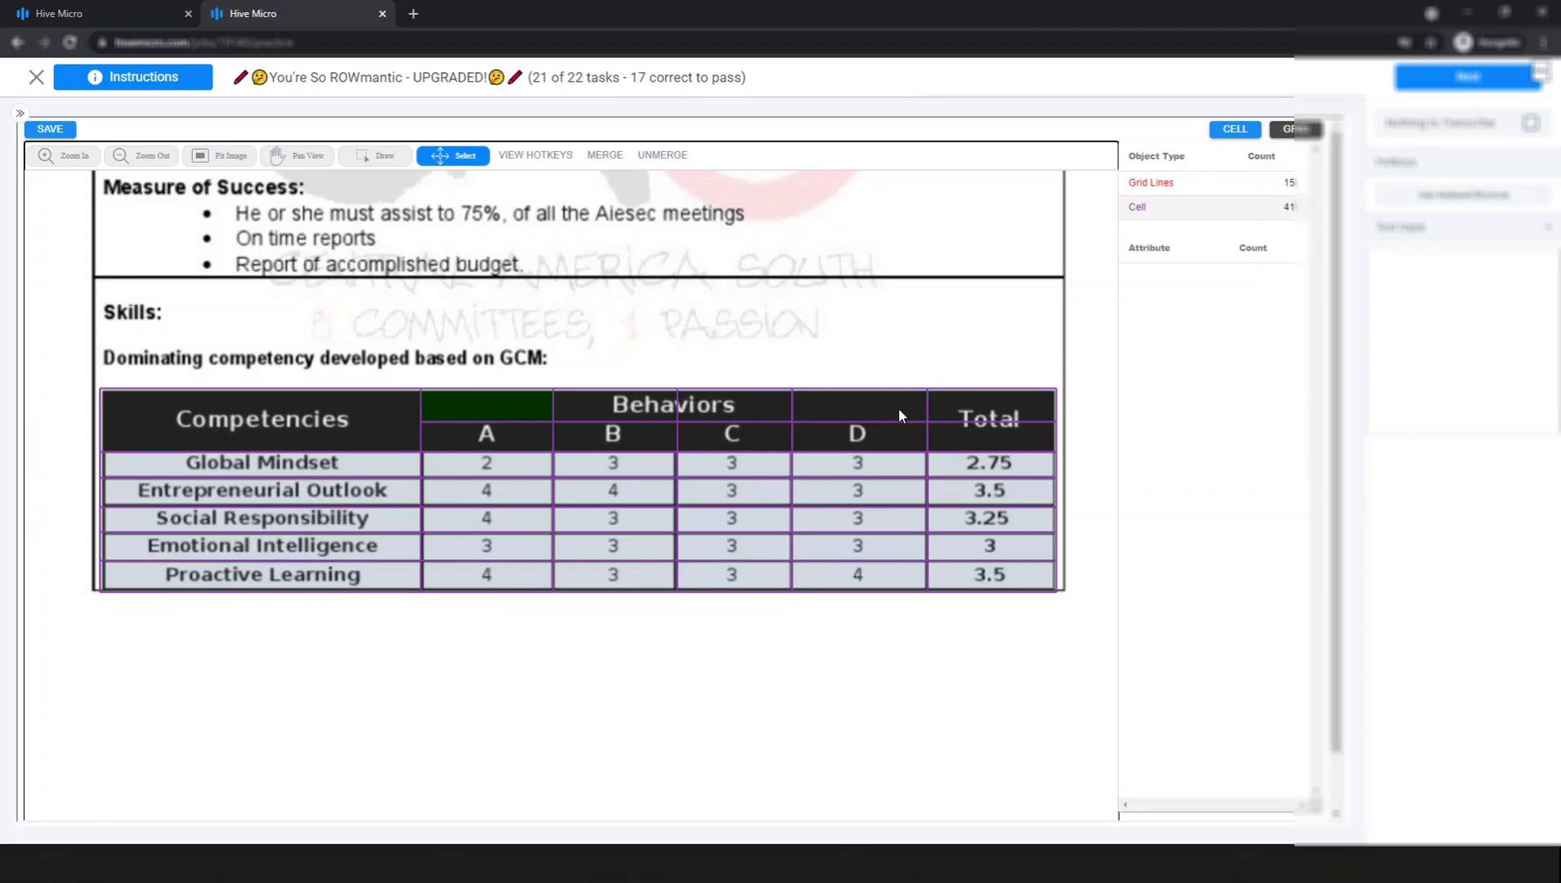
click(605, 155)
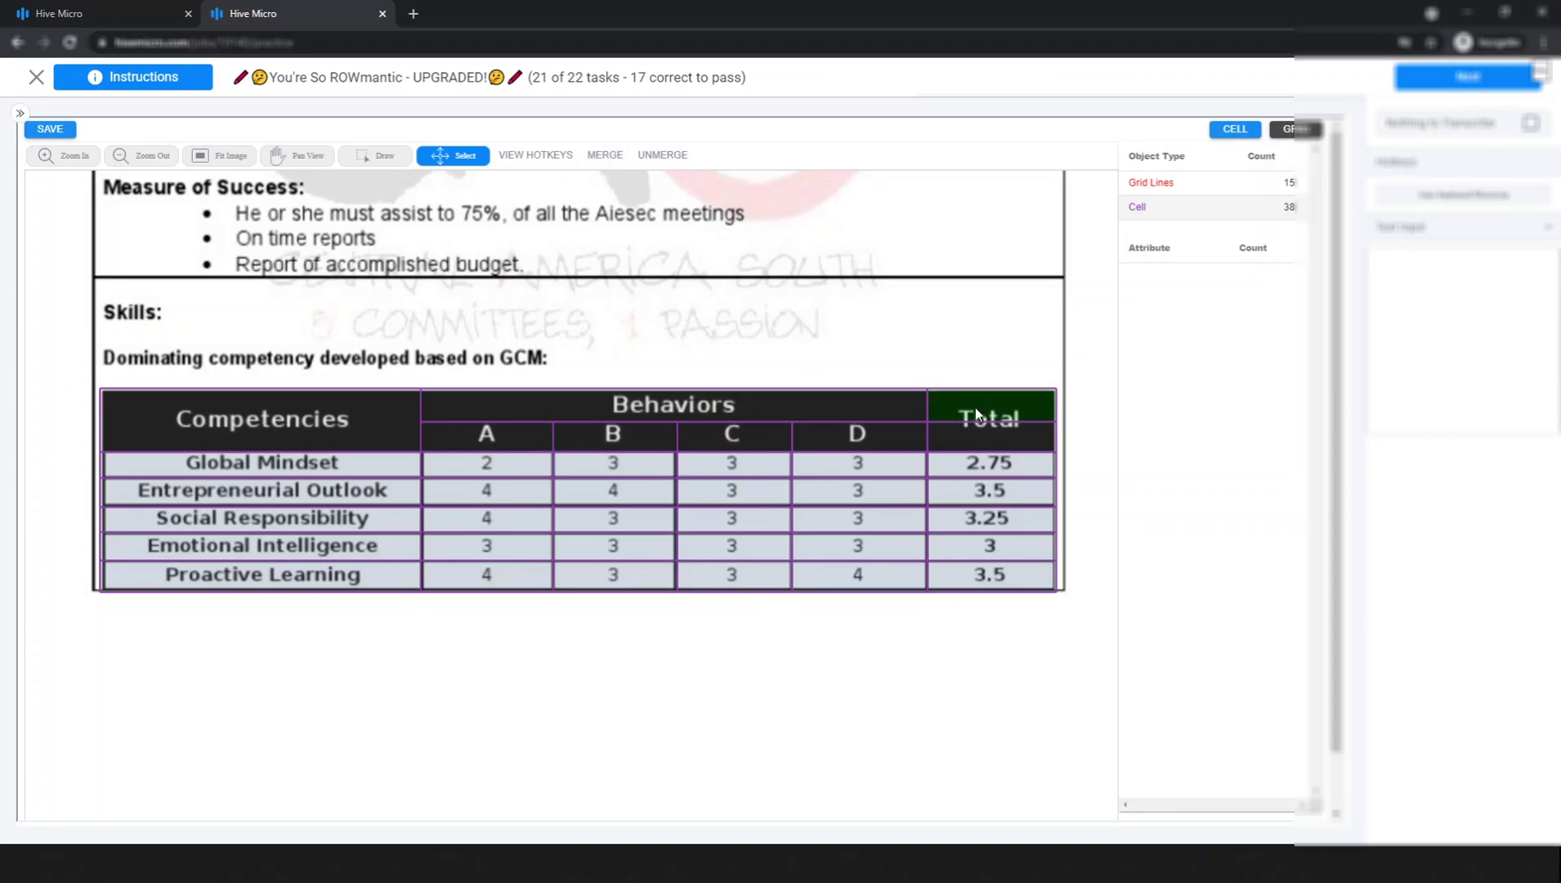
click(975, 407)
click(621, 163)
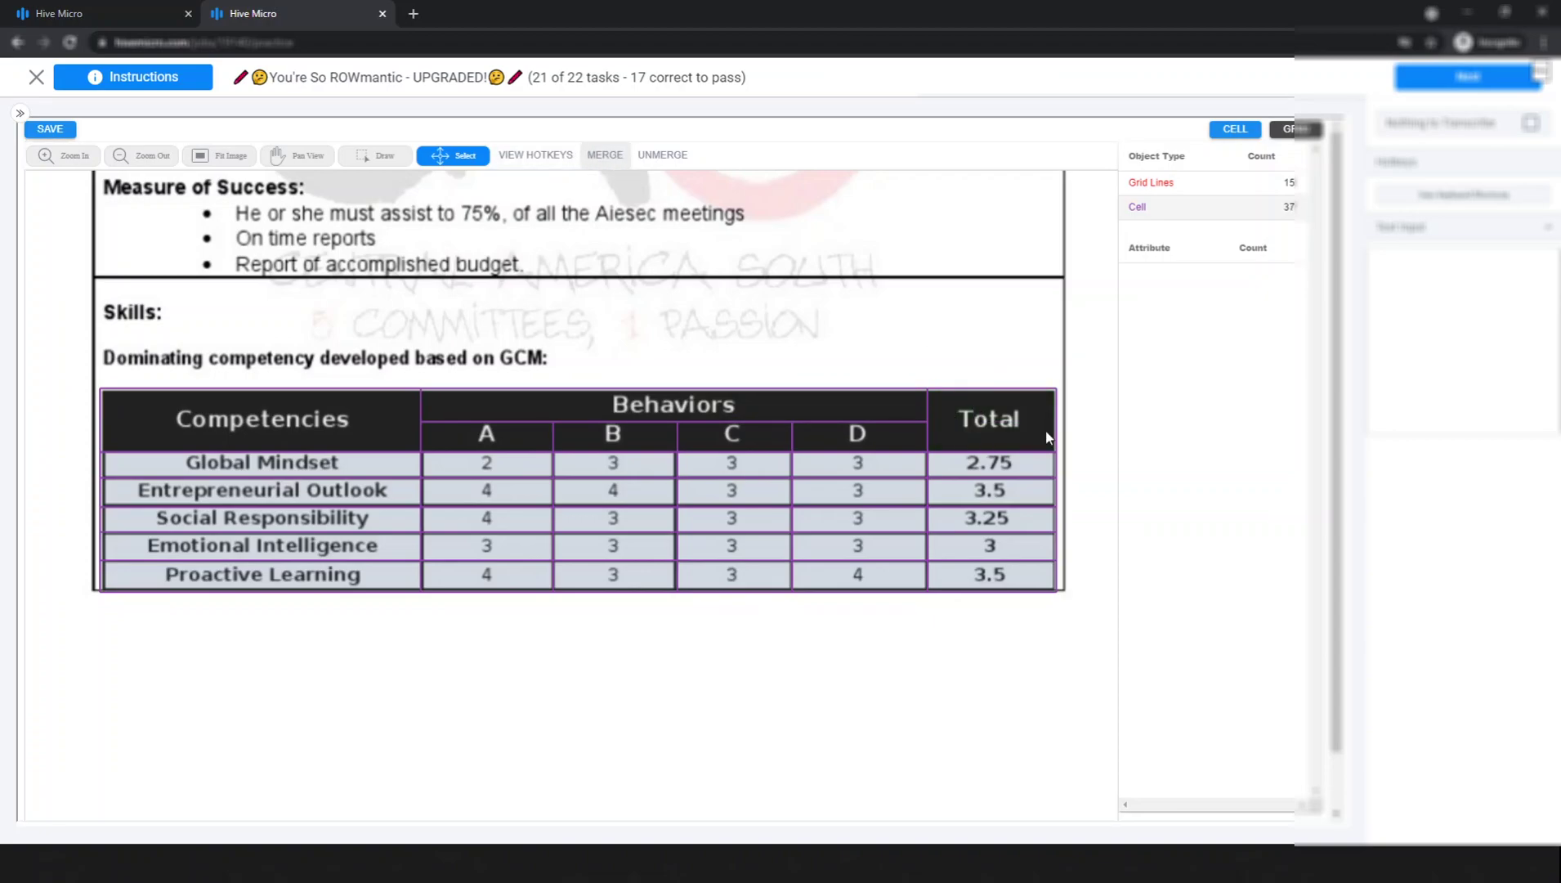
- Save the table annotation, paste the submission ID and submit task 21
click(50, 129)
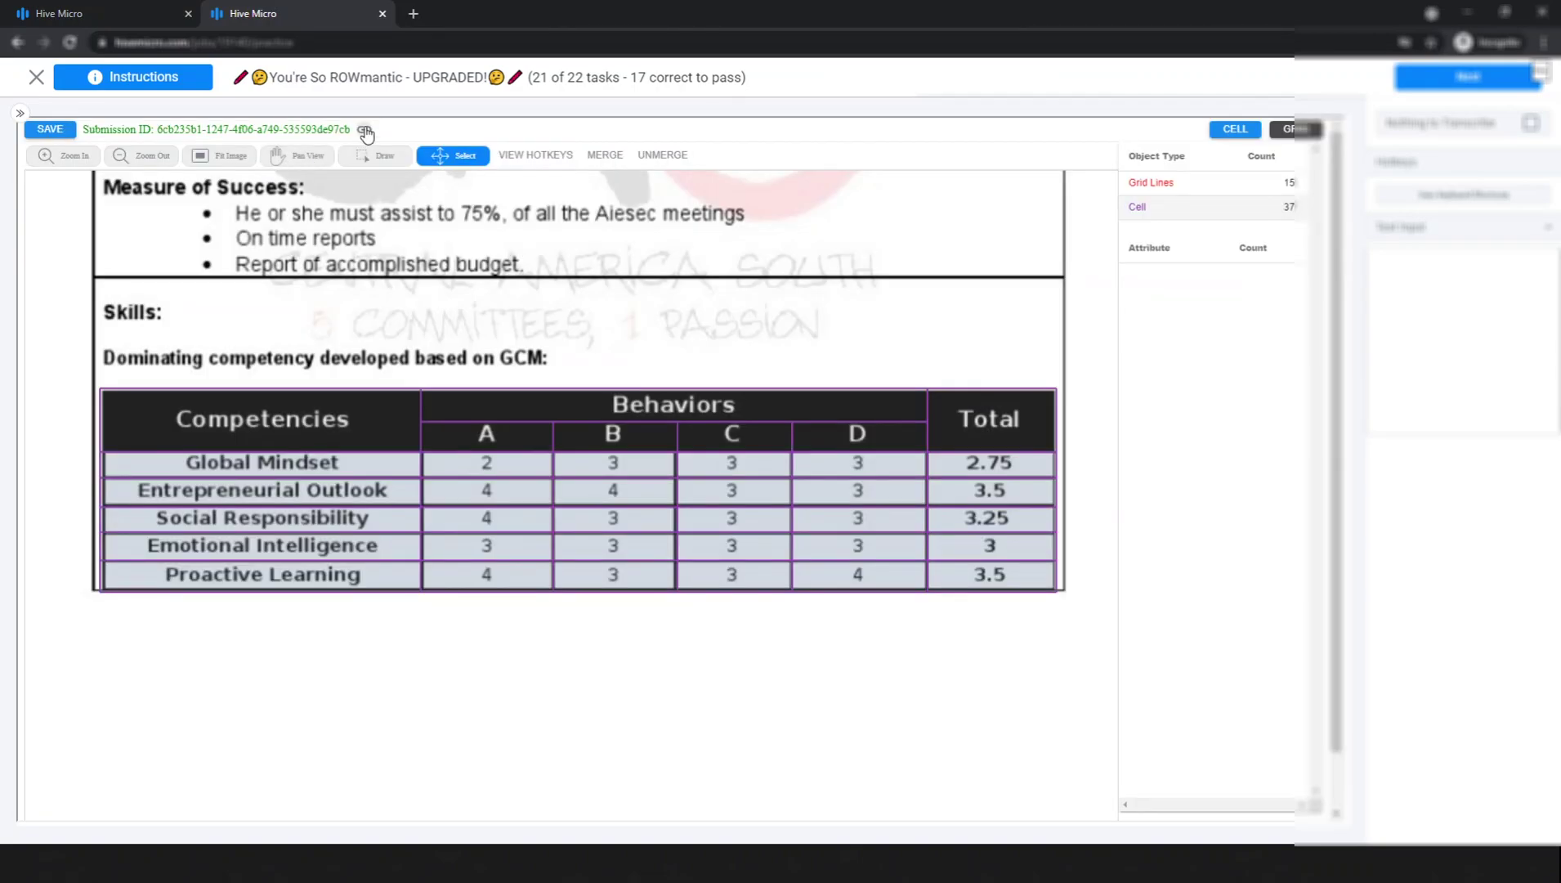
key(ctrl+v)
click(1452, 89)
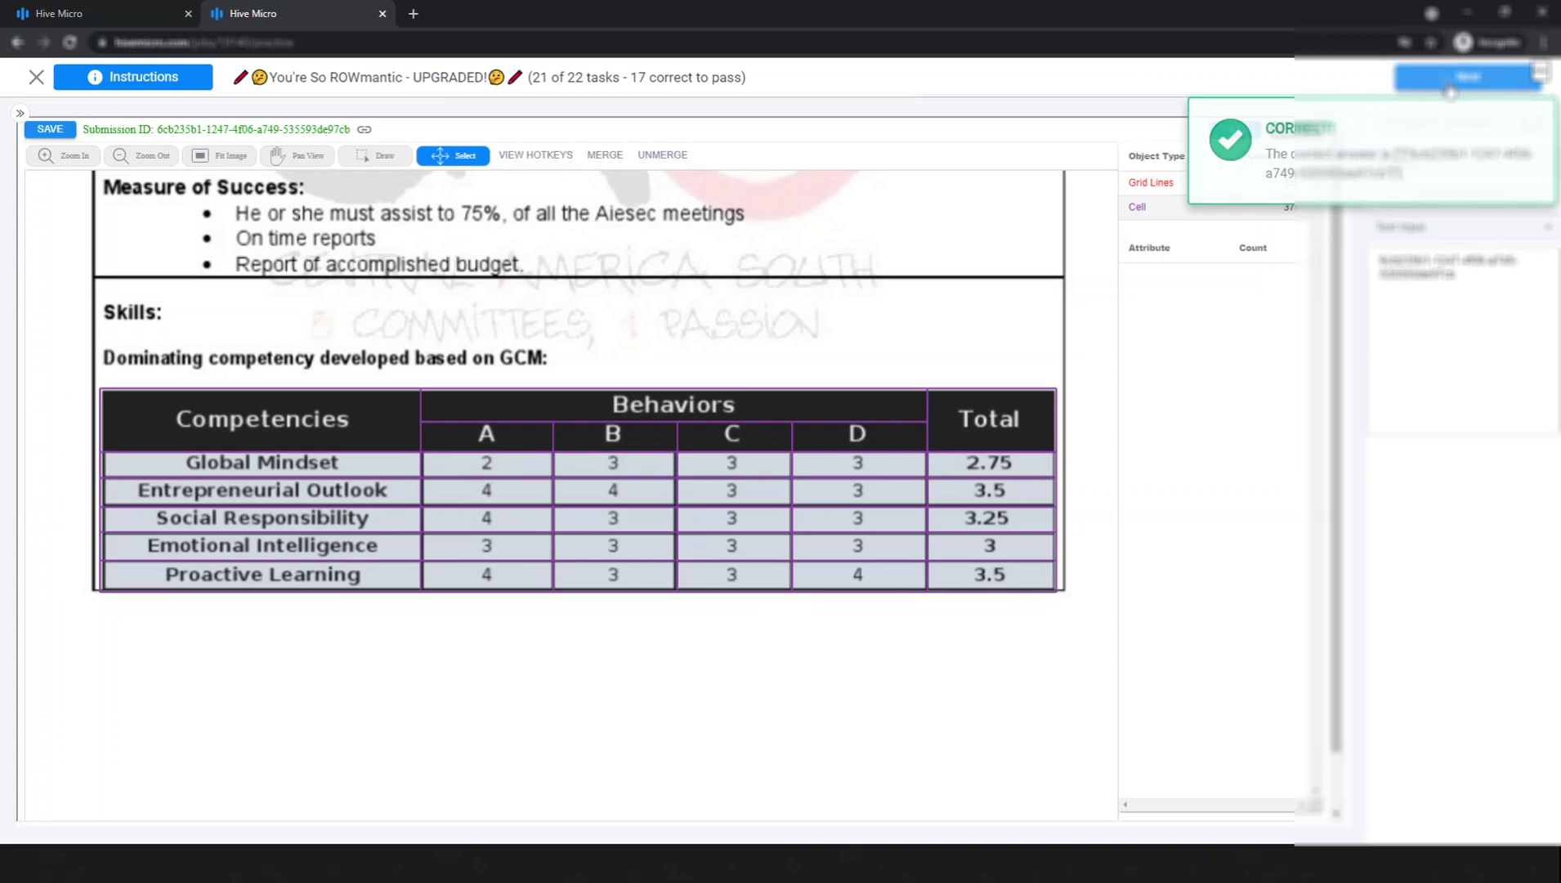
- Advance through the instruction slides until the invoice task 22 is showing
scroll(1095, 644, down, 5)
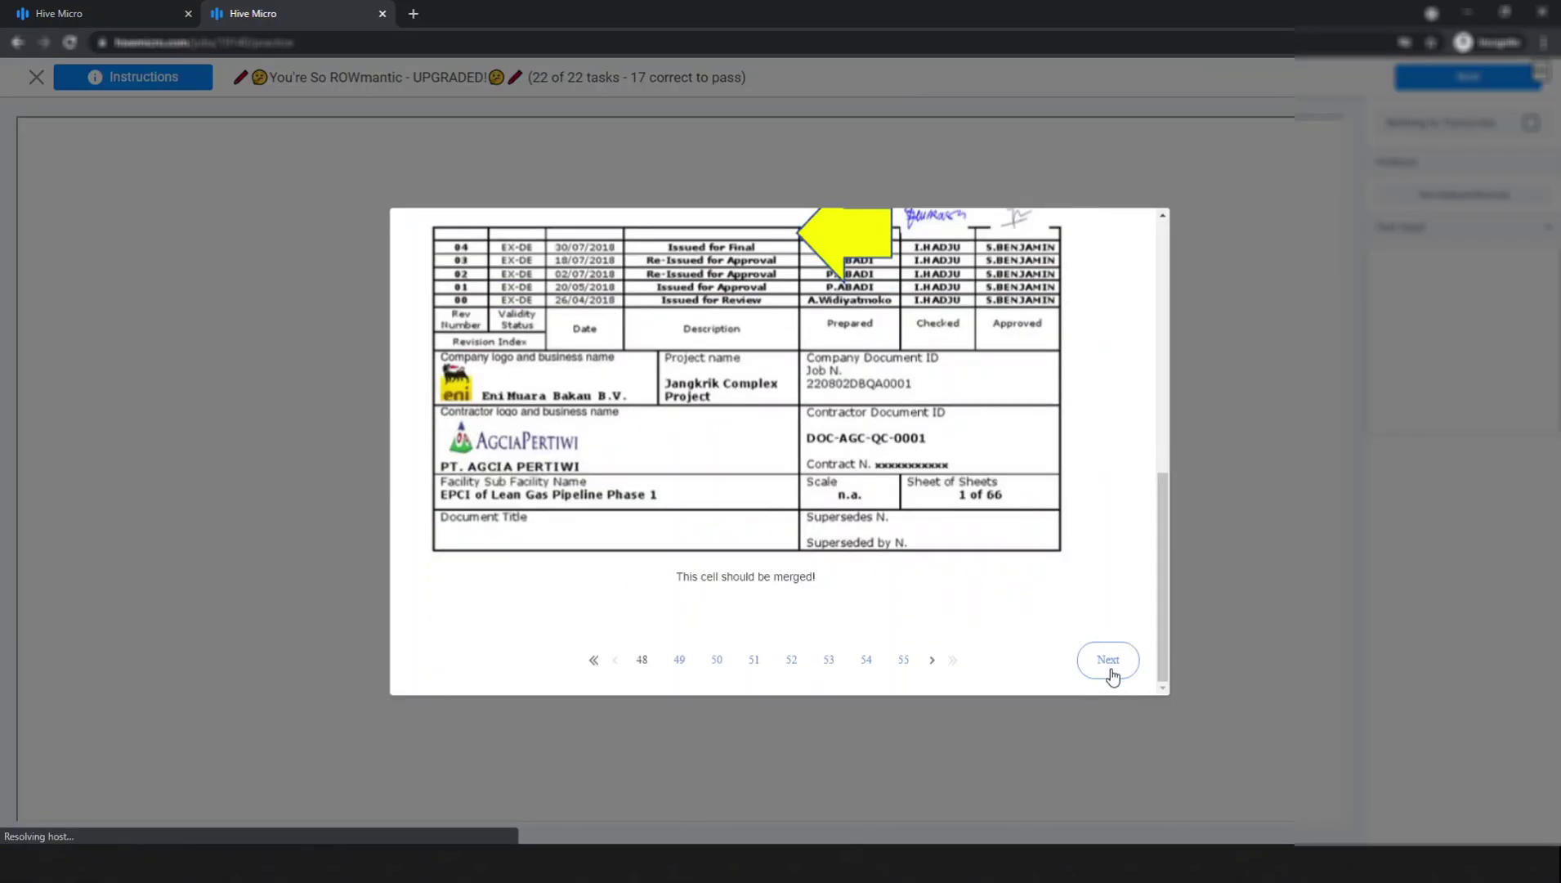
click(1112, 676)
scroll(997, 579, down, 10)
click(1106, 662)
click(1124, 487)
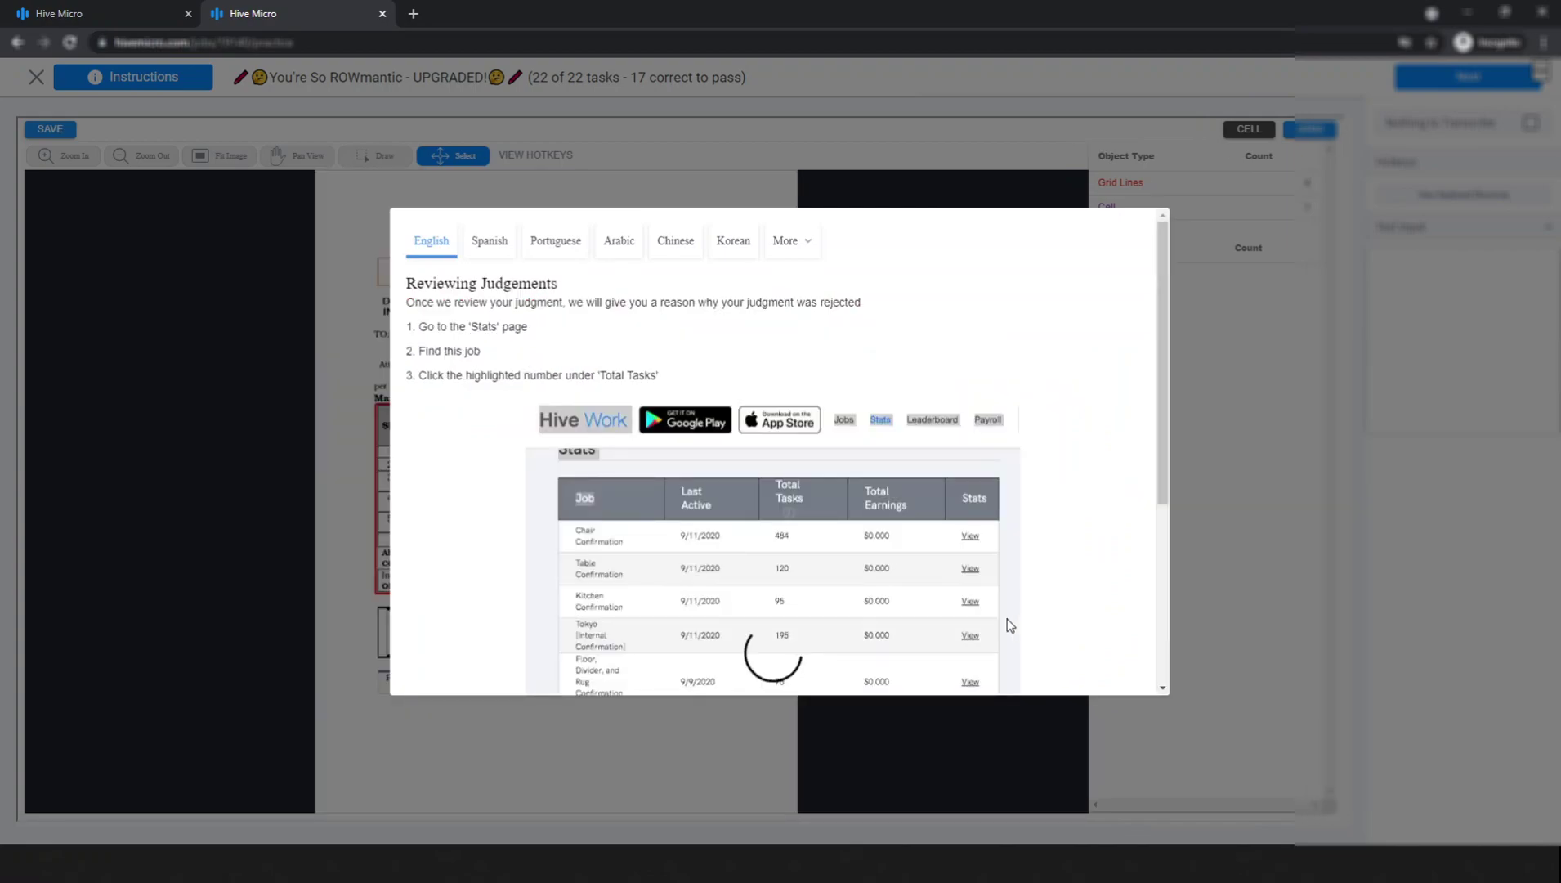
scroll(1010, 626, down, 5)
click(1113, 660)
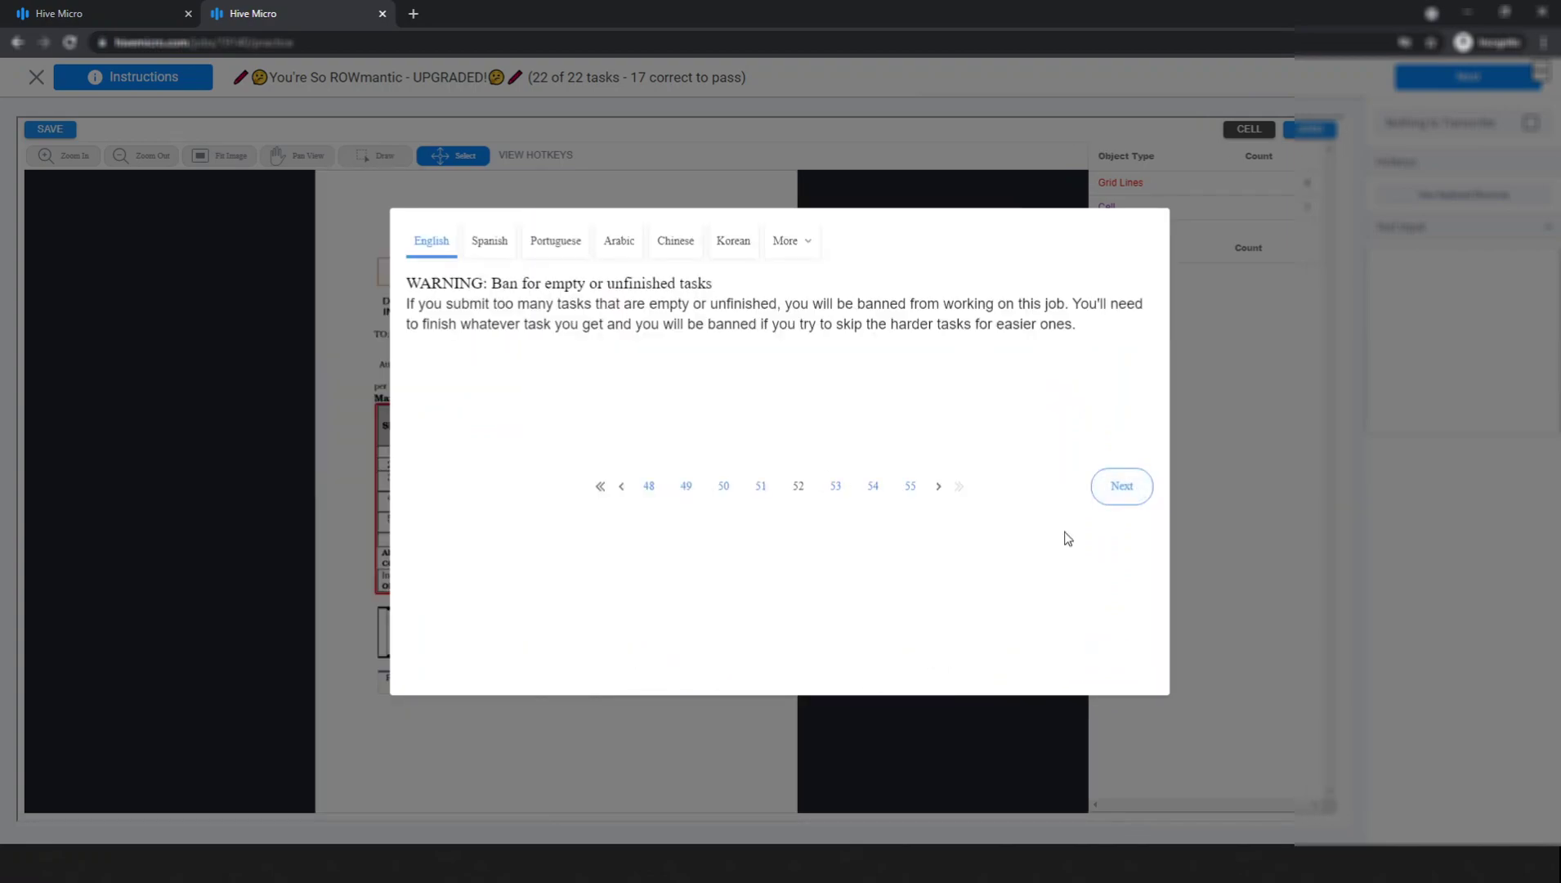
click(1148, 495)
scroll(1014, 547, down, 5)
click(1111, 651)
click(1112, 519)
click(1107, 508)
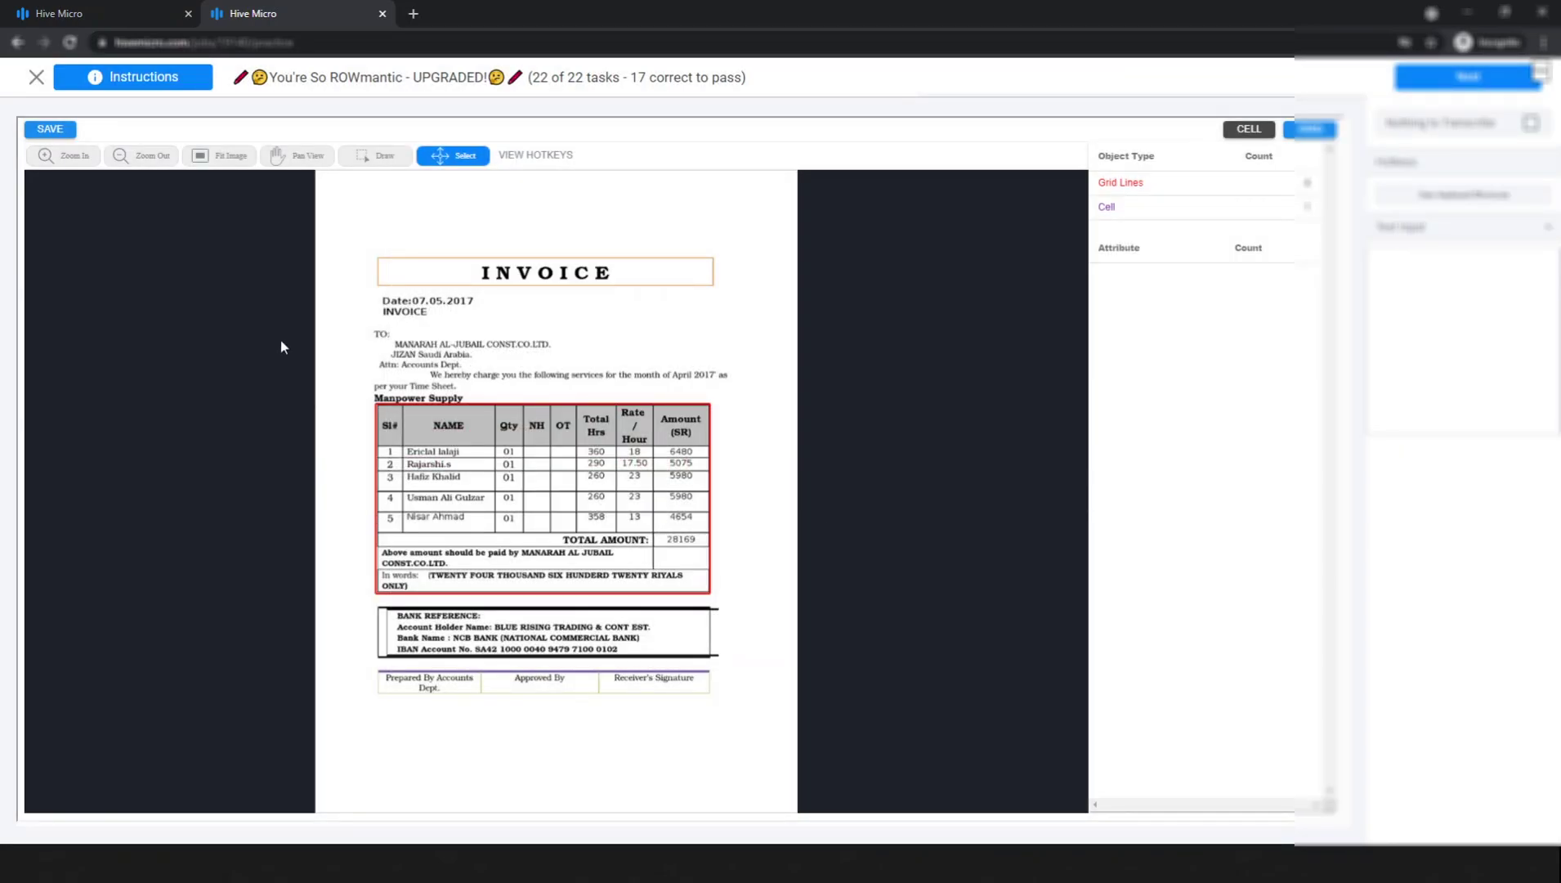
- Add row separators between rows 1–5, TOTAL AMOUNT, Above amount and In words
scroll(379, 458, up, 3)
scroll(485, 461, up, 1)
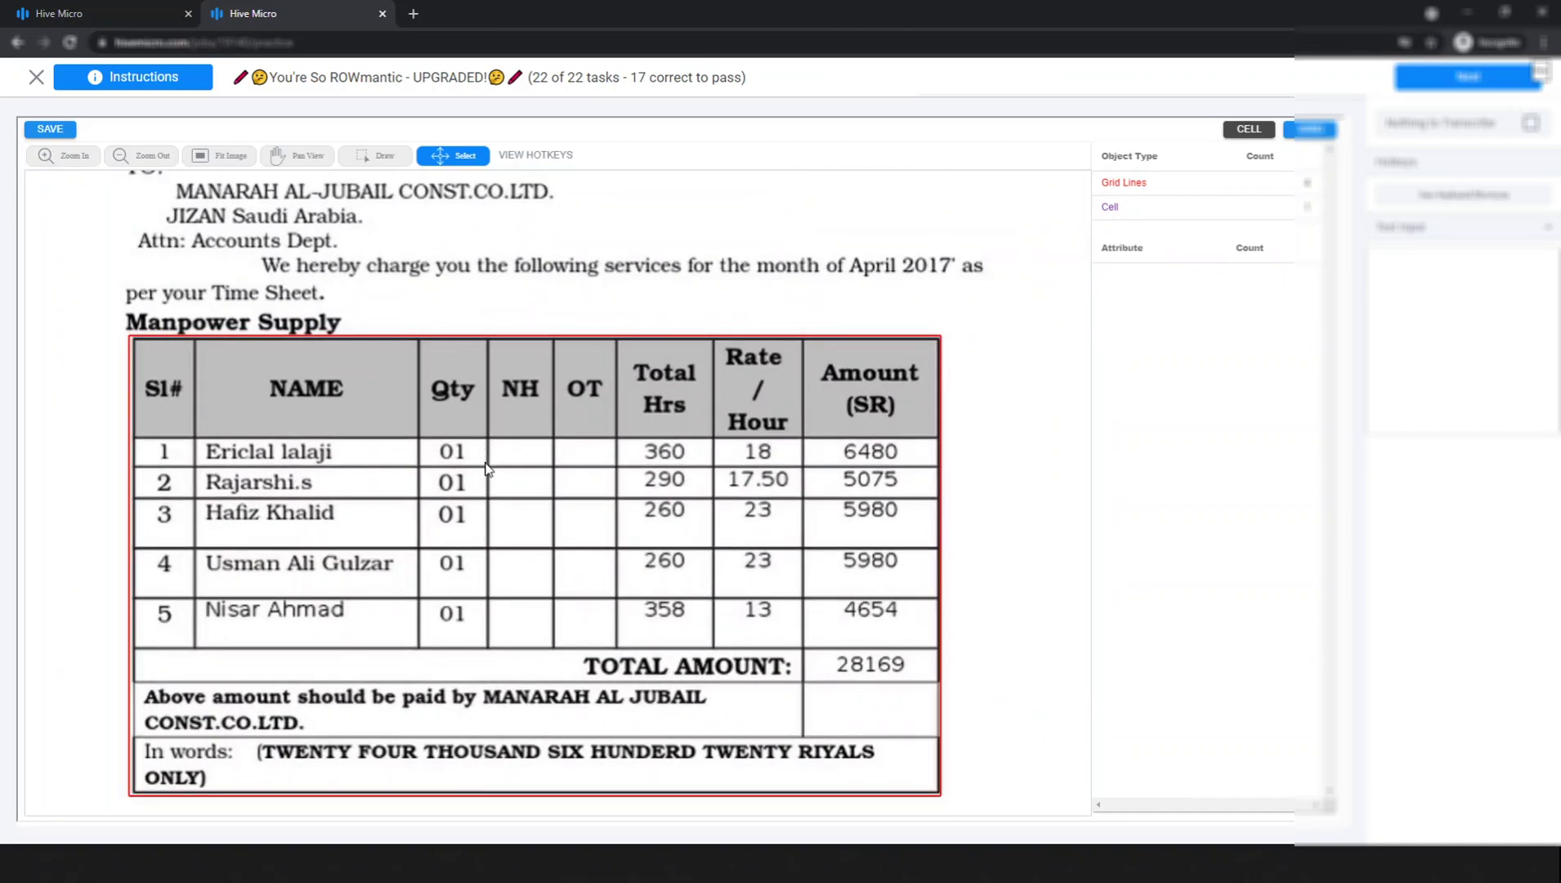
click(376, 159)
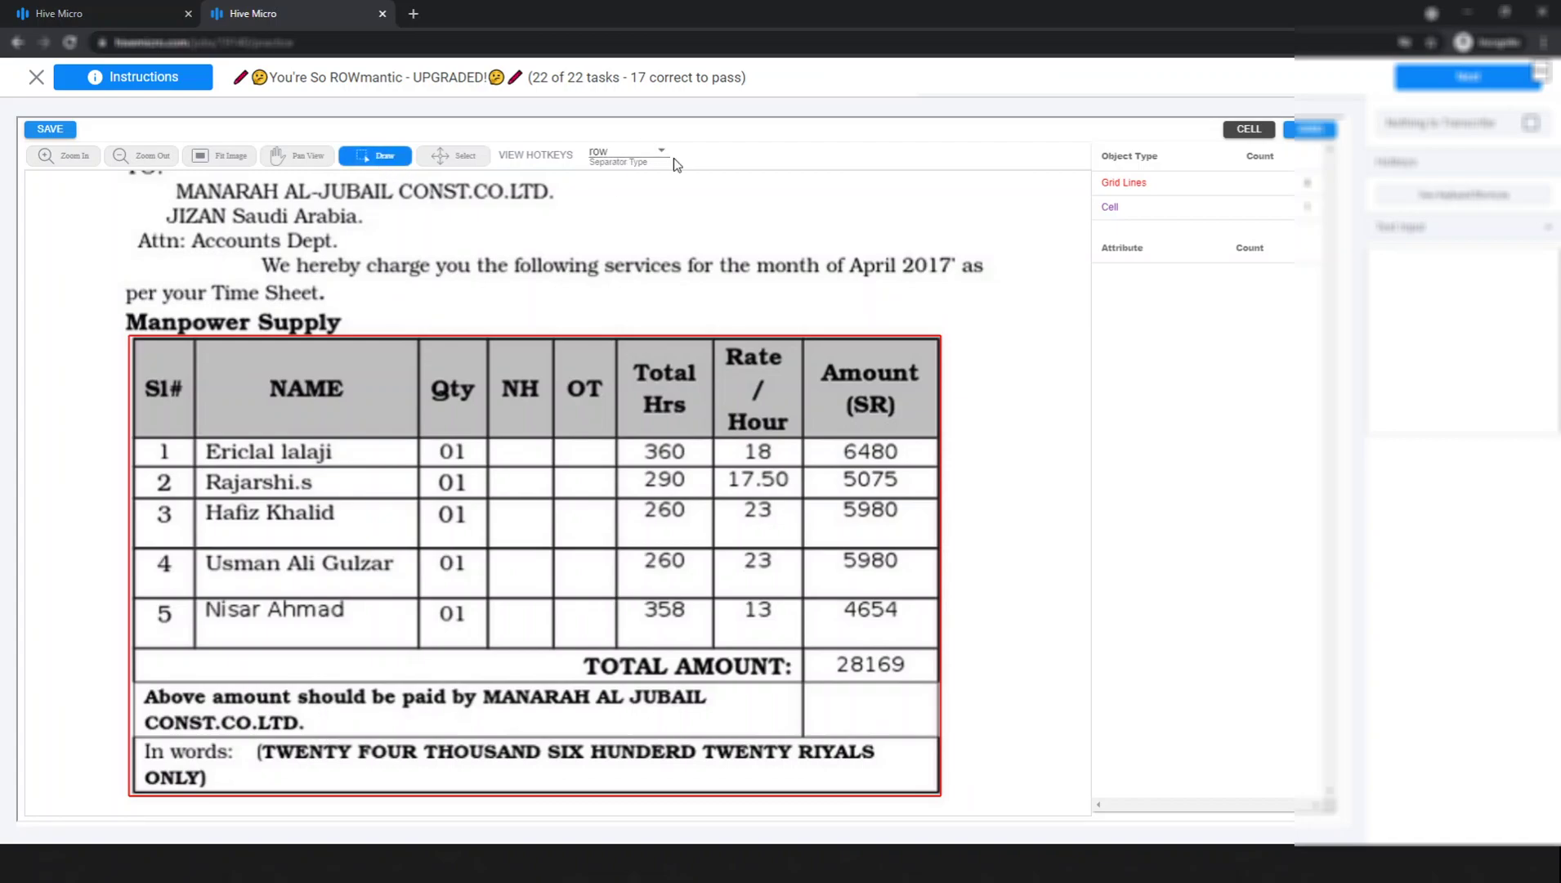
scroll(323, 471, up, 1)
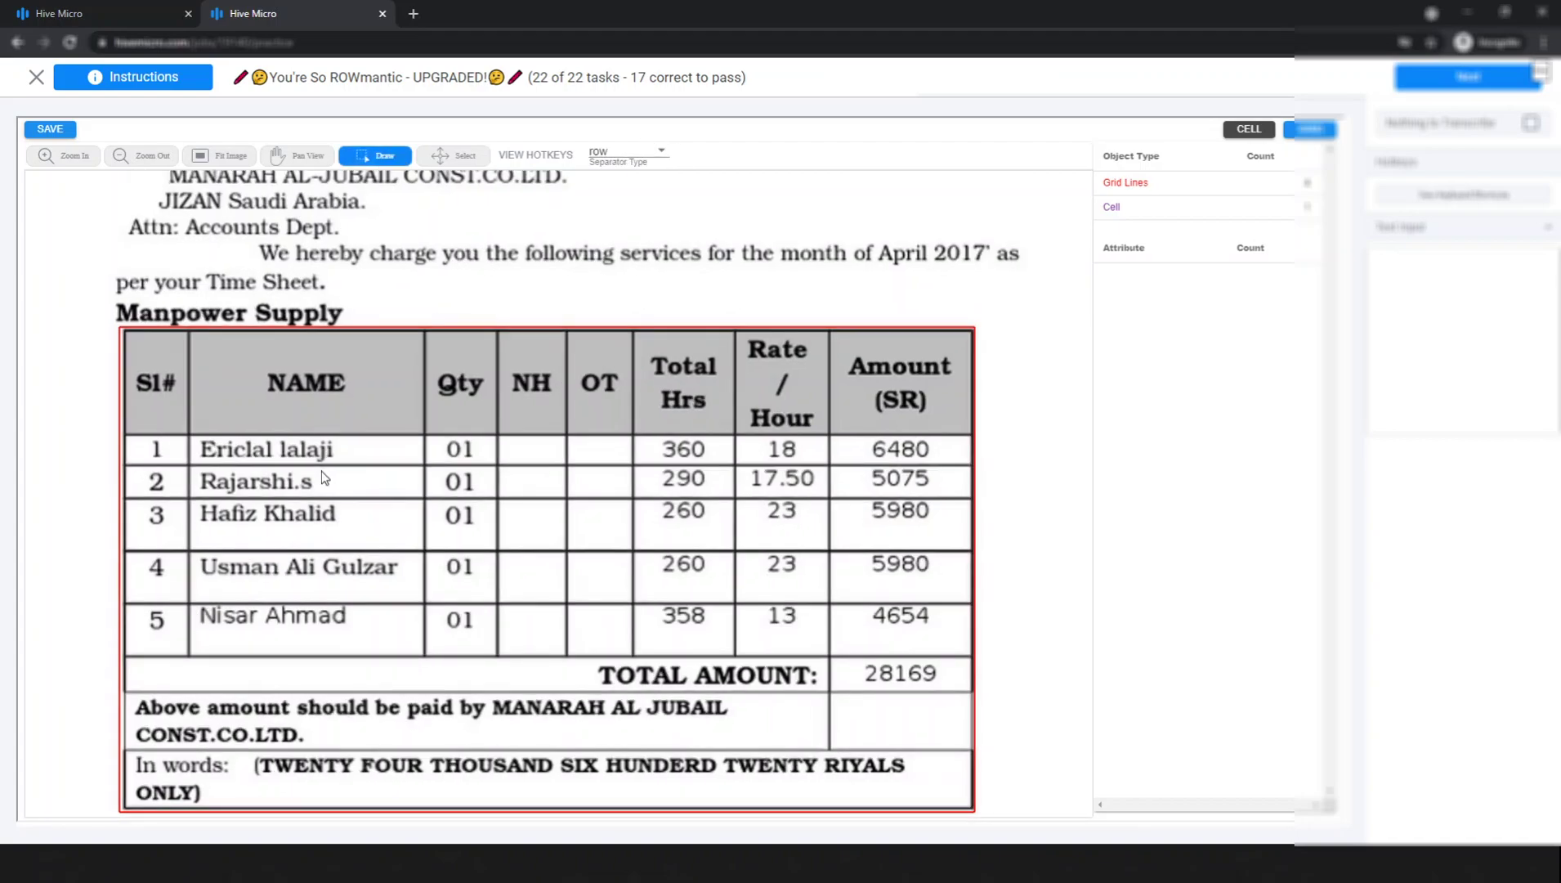
click(415, 464)
click(421, 498)
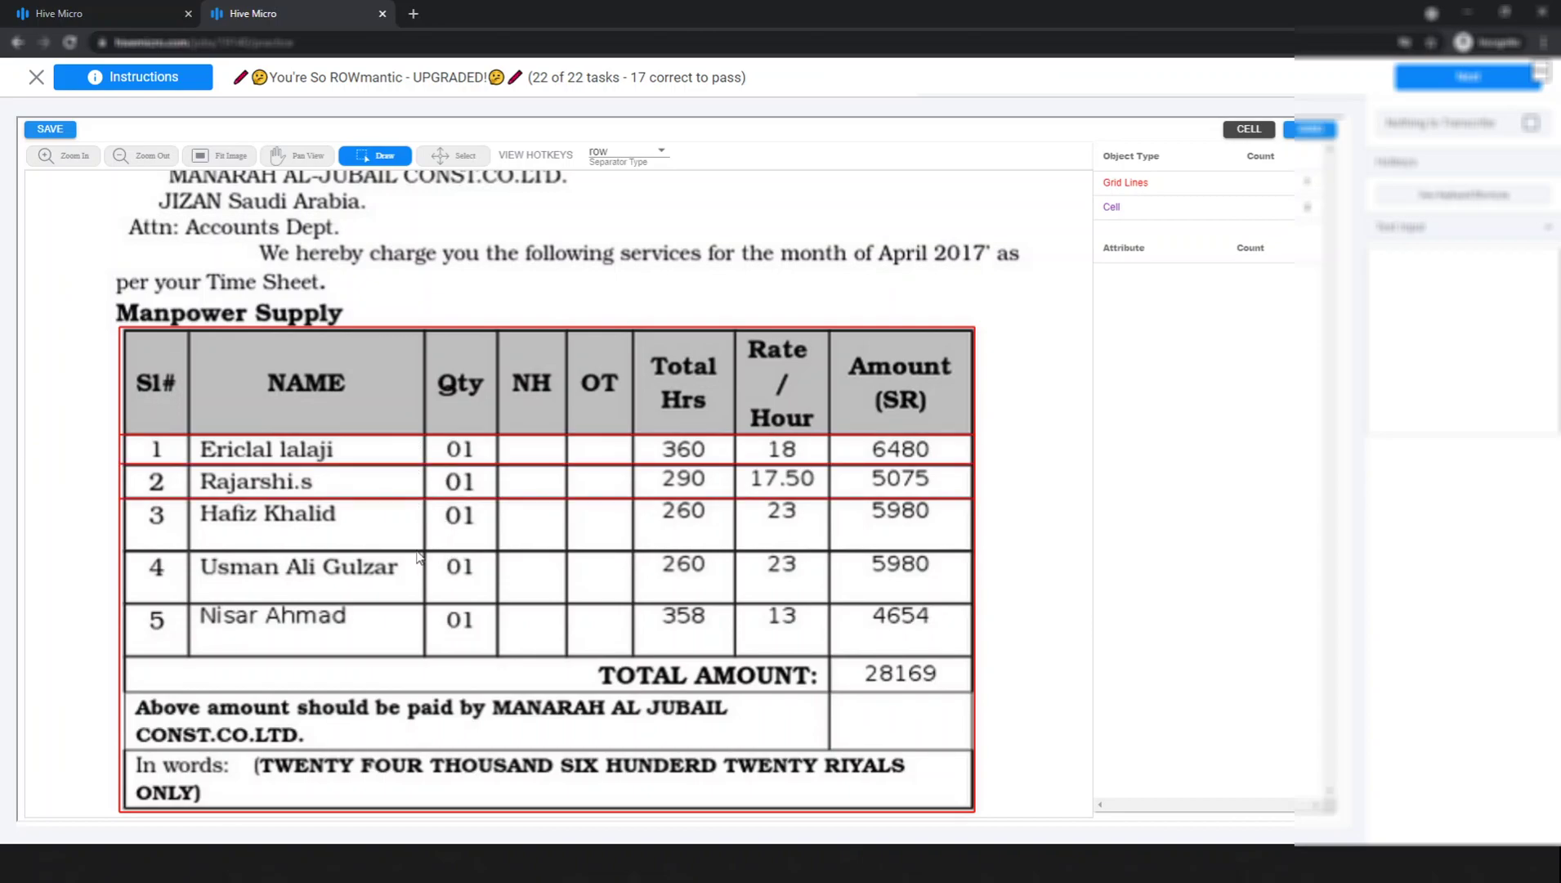
click(415, 550)
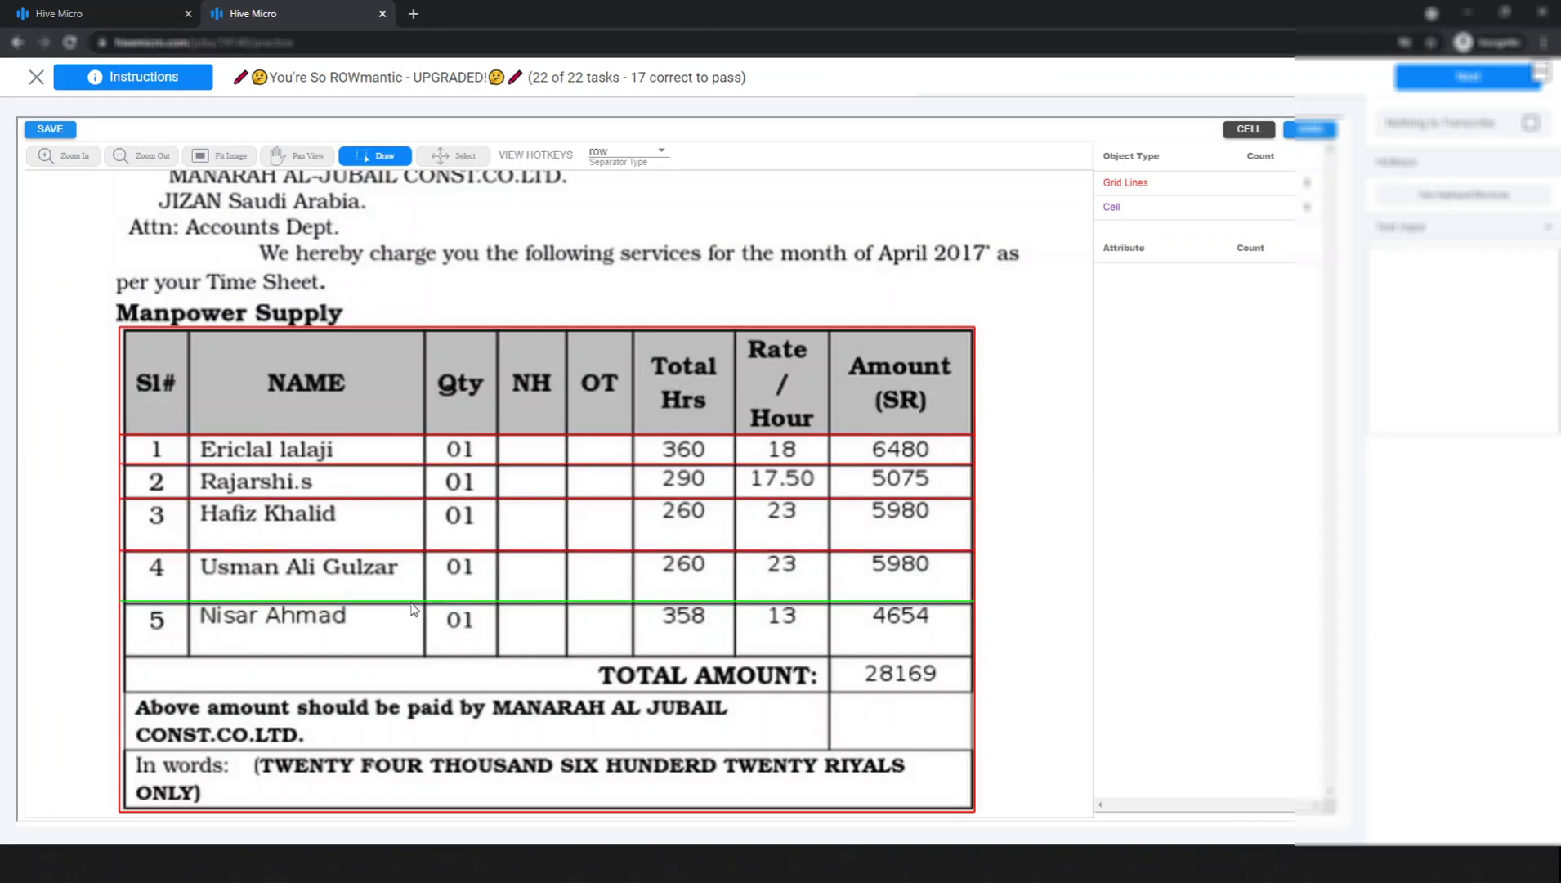
click(413, 657)
click(532, 693)
click(563, 751)
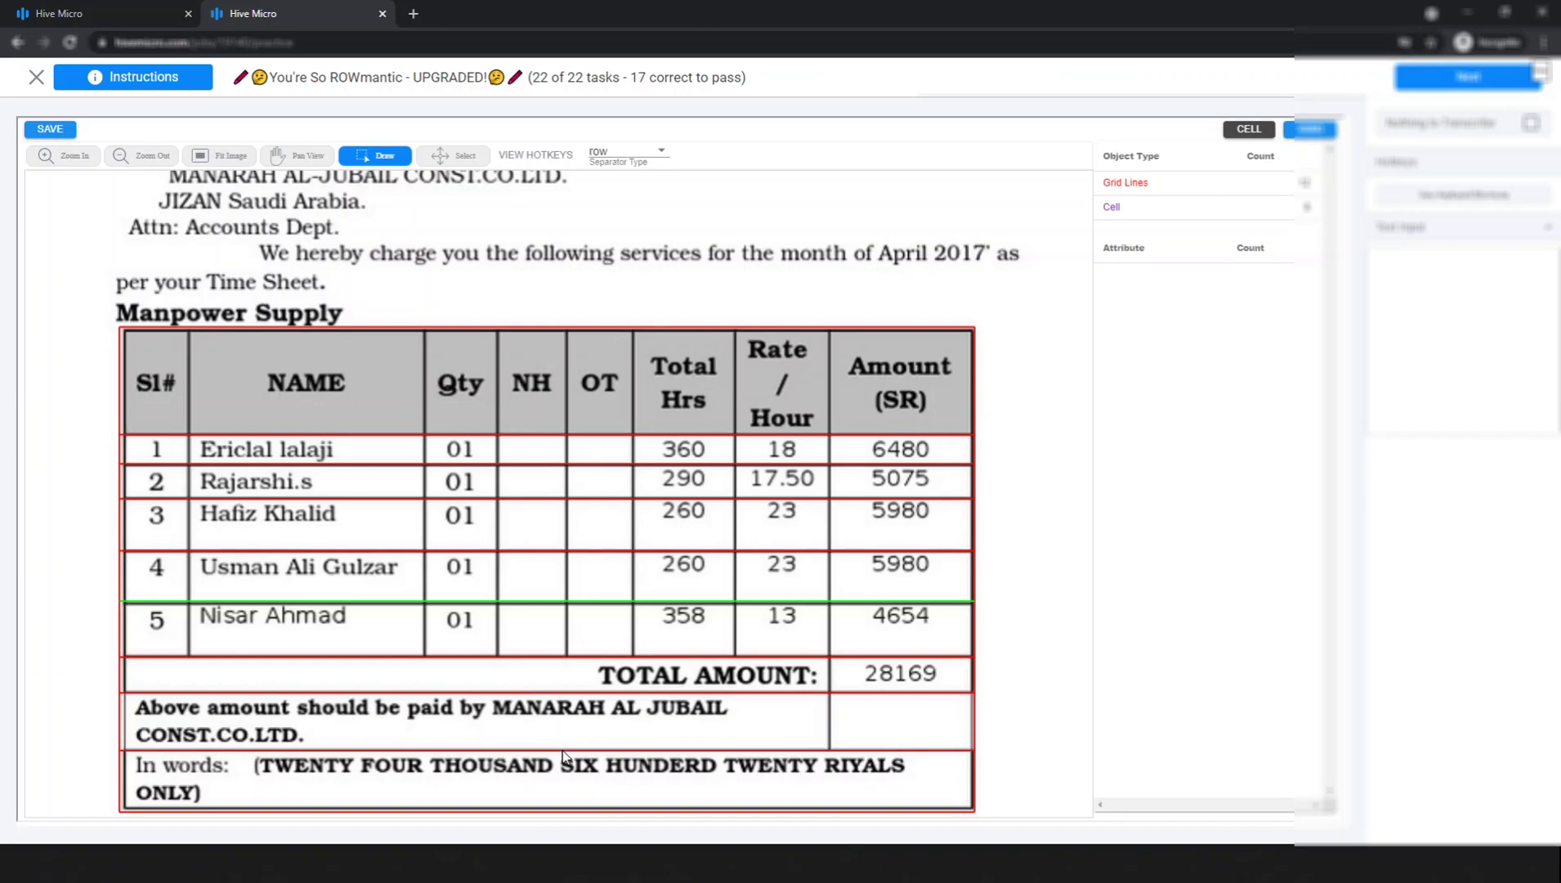
- Add column separators at all seven borders from Sl# to Amount, then convert to cells
click(626, 154)
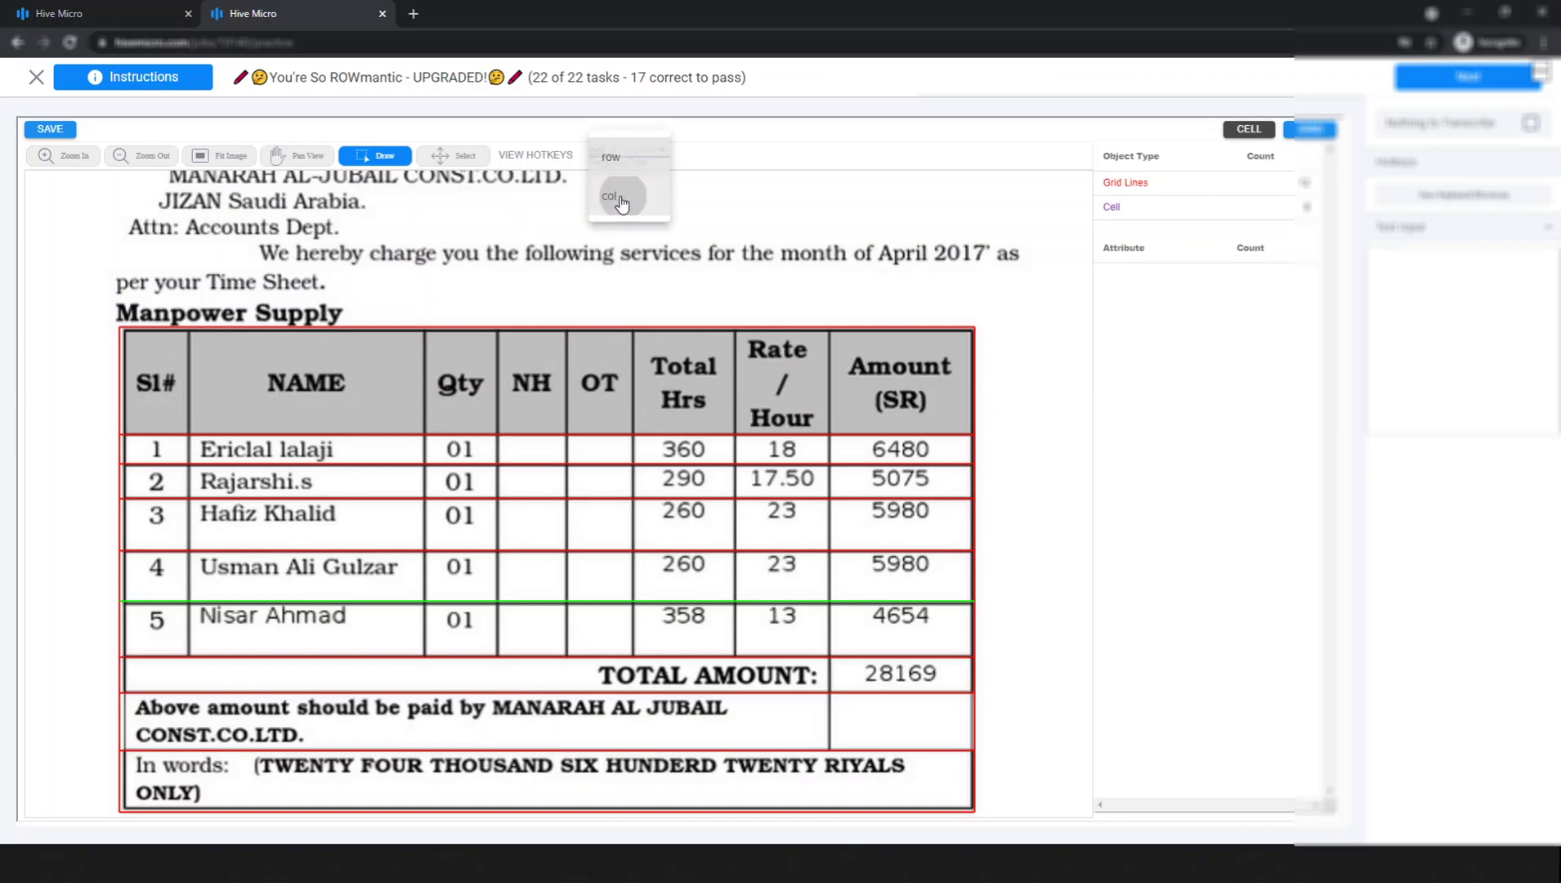
click(621, 200)
click(189, 368)
click(424, 357)
click(498, 367)
click(566, 382)
click(634, 389)
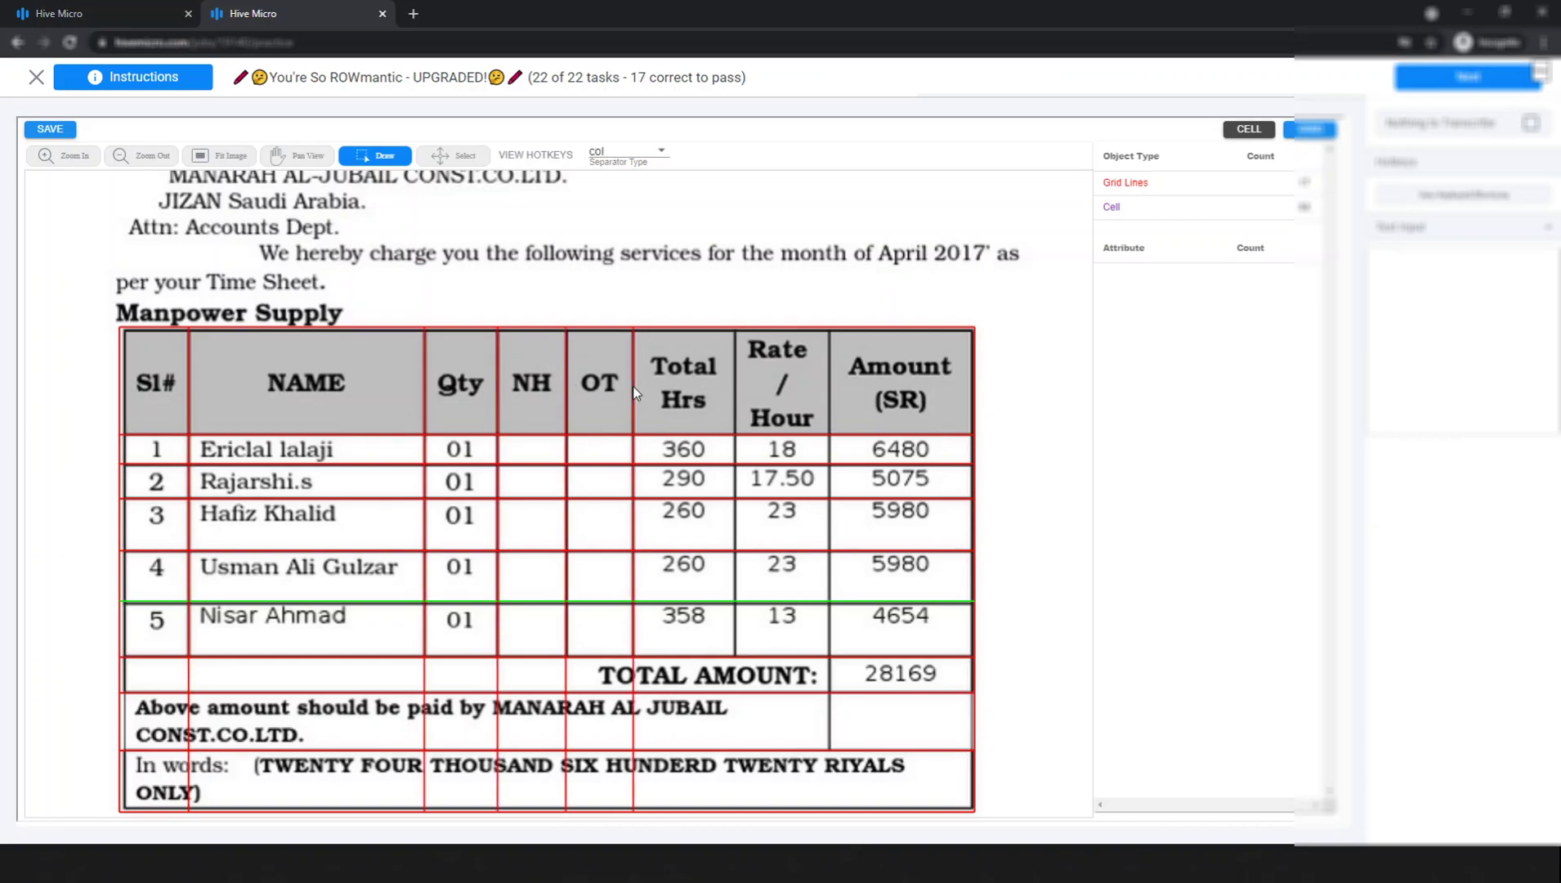
click(737, 386)
click(831, 388)
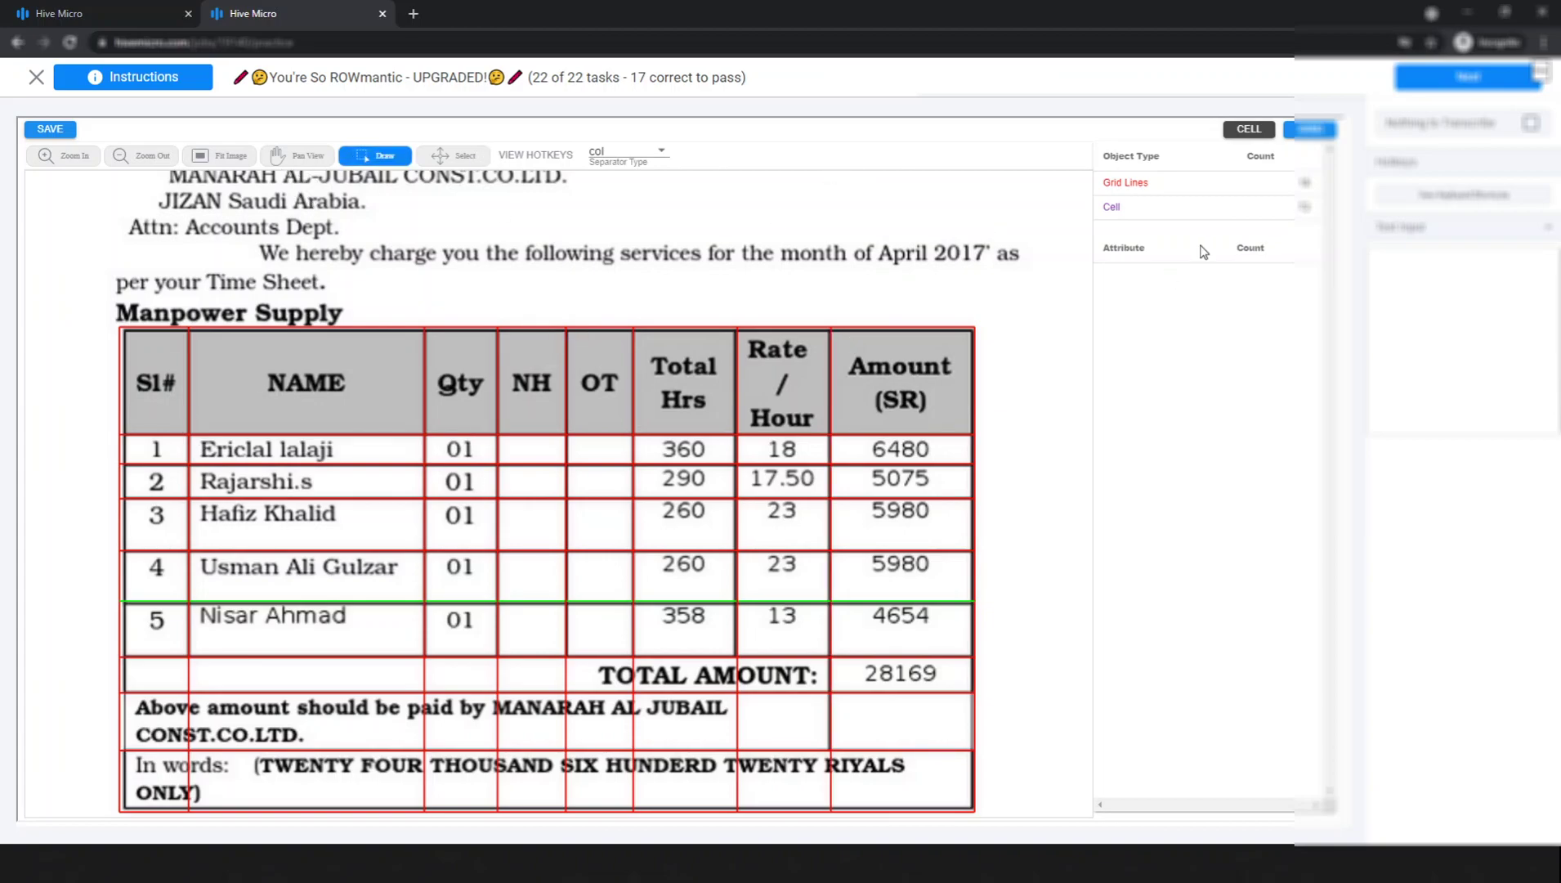
click(1258, 133)
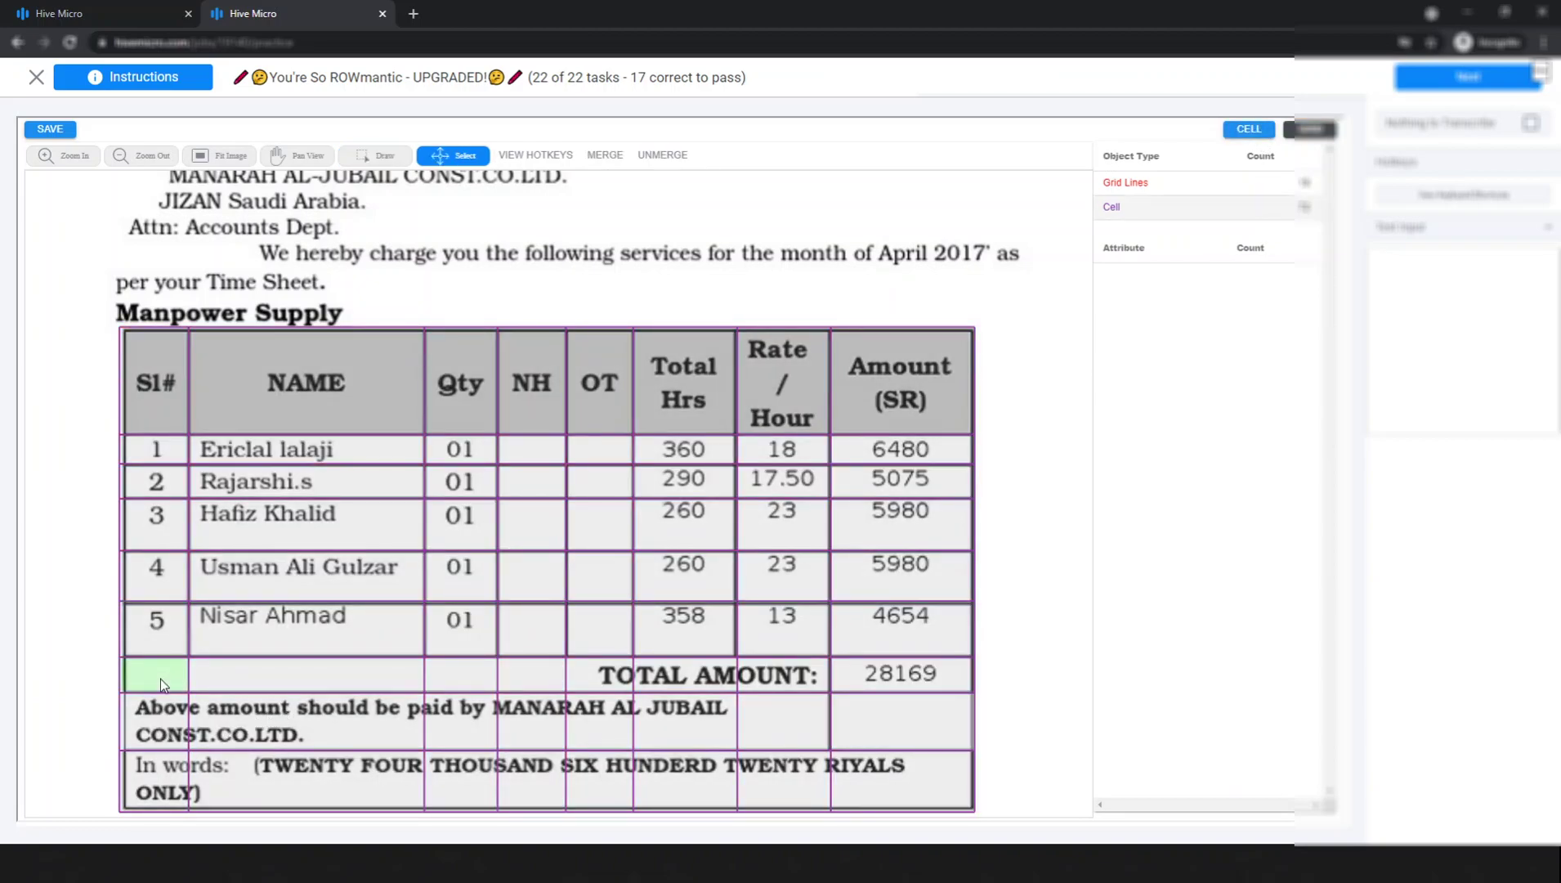
- Merge the TOTAL AMOUNT, Above amount and In words row cells into spanning cells
click(803, 682)
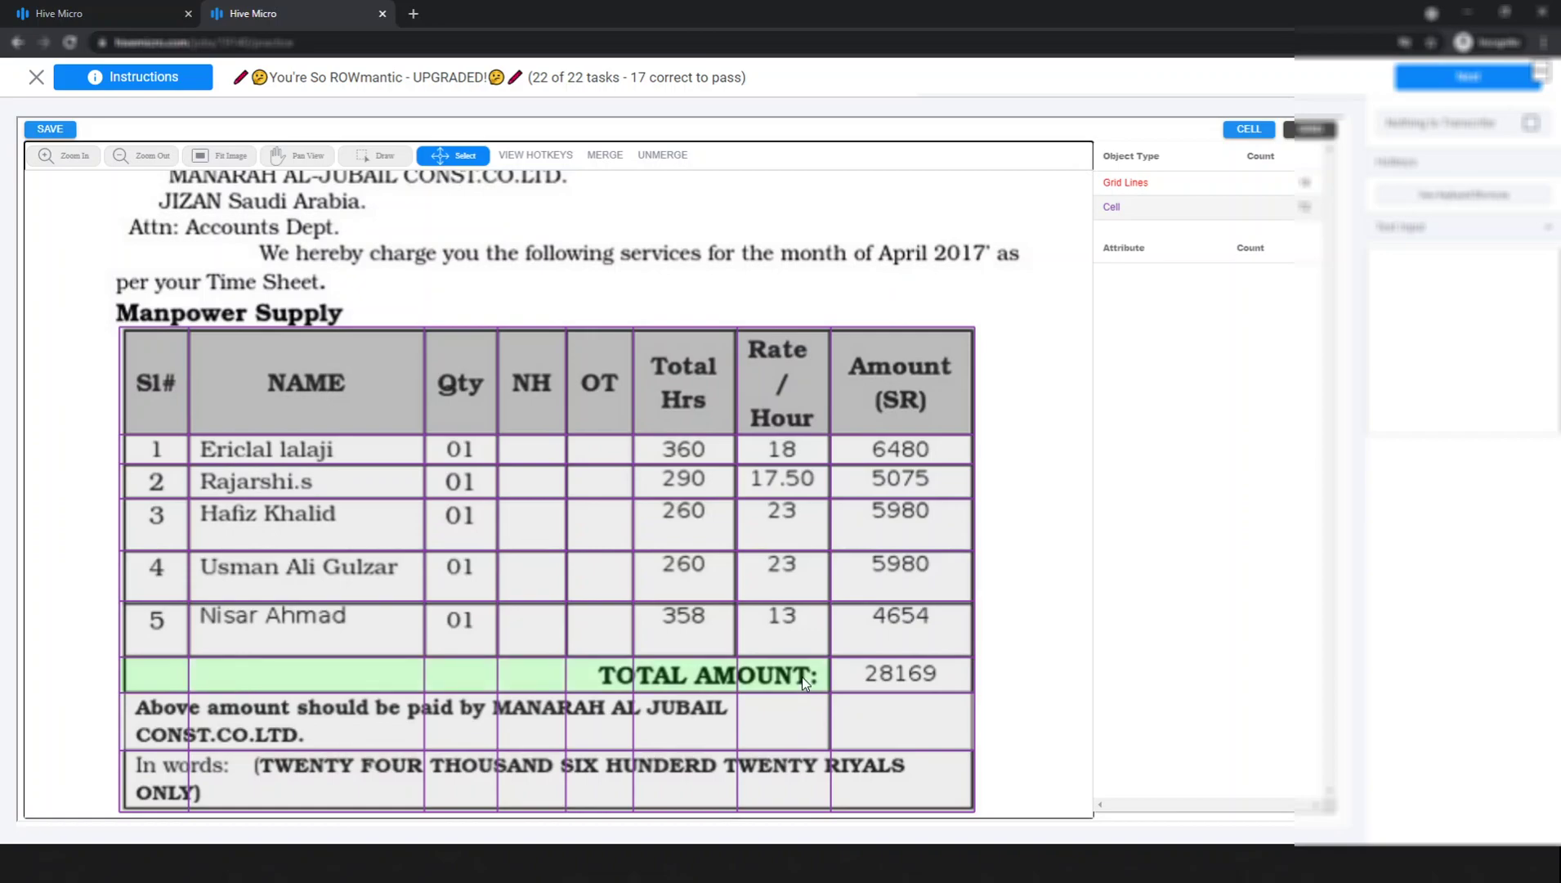
click(604, 155)
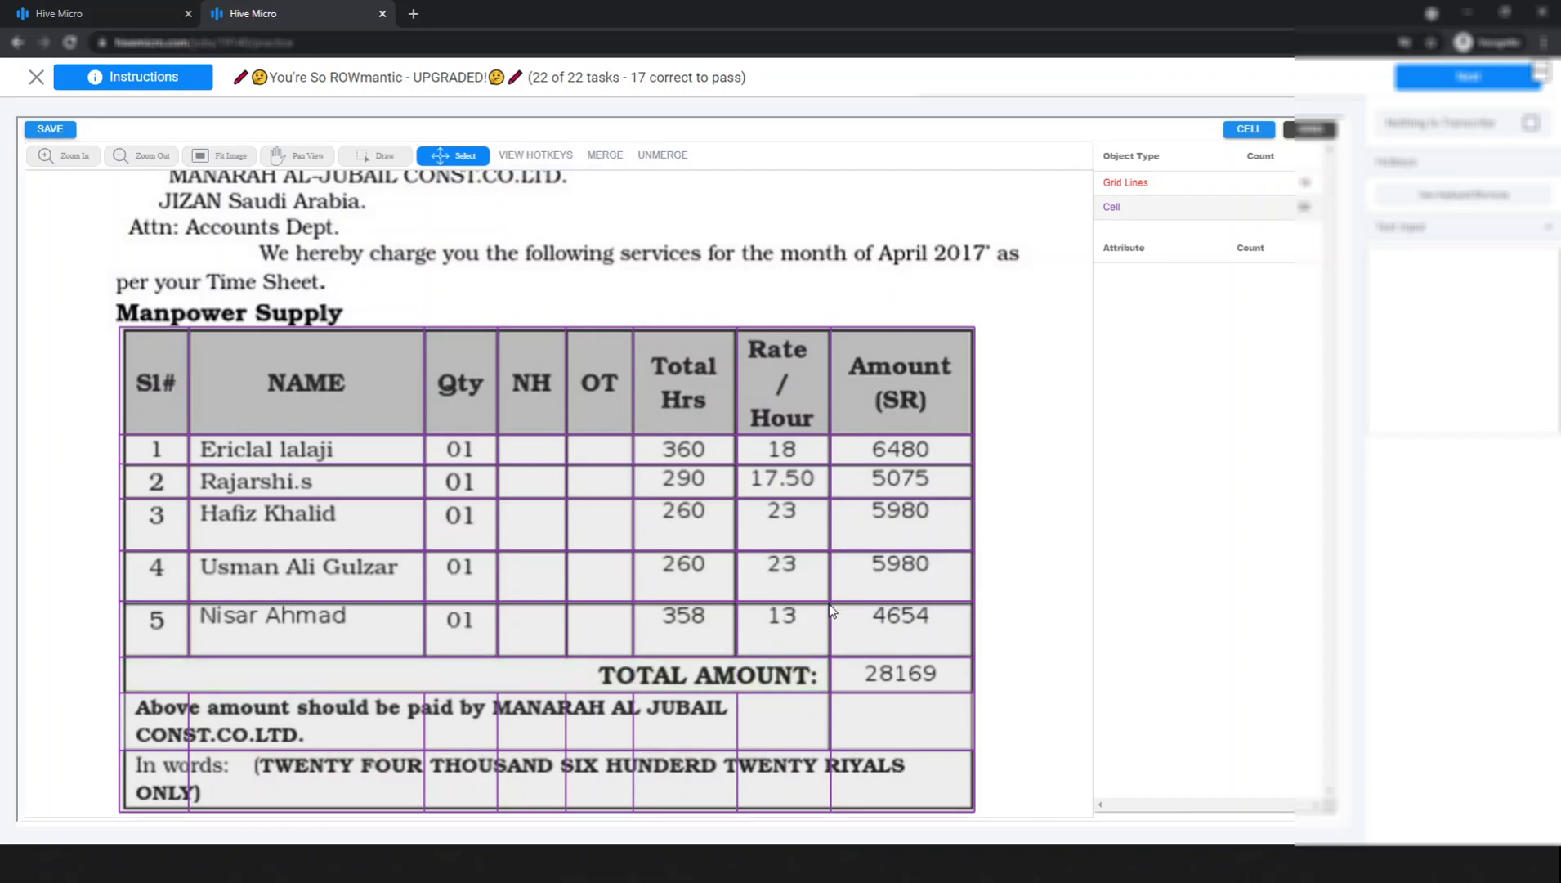
click(149, 735)
click(777, 727)
click(605, 156)
click(158, 780)
click(899, 784)
click(607, 157)
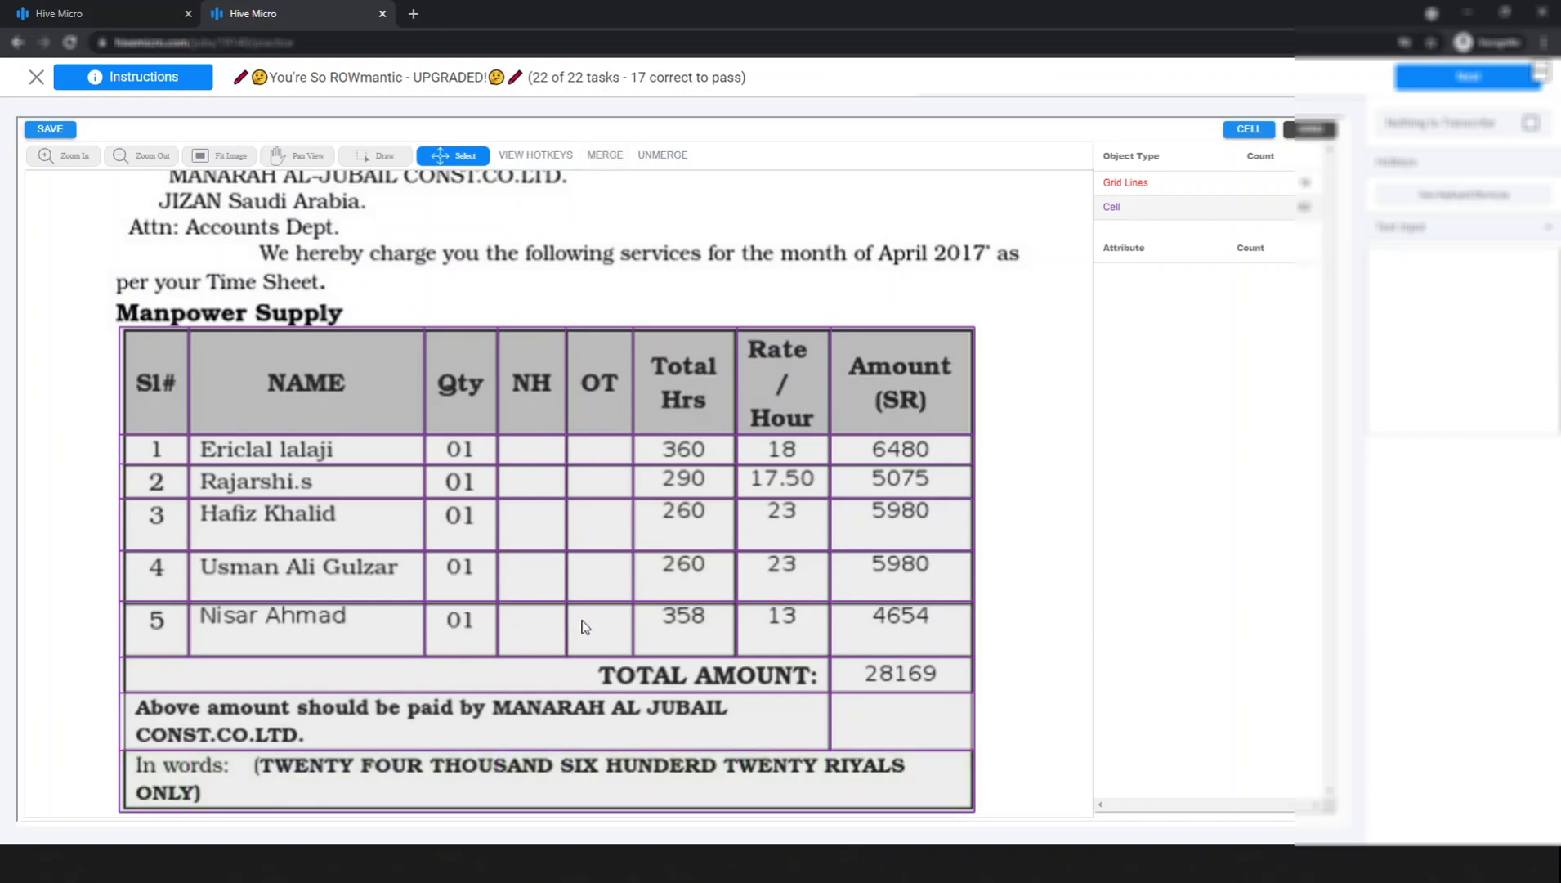
- Save the invoice annotation, paste the submission ID and submit the final task
click(51, 129)
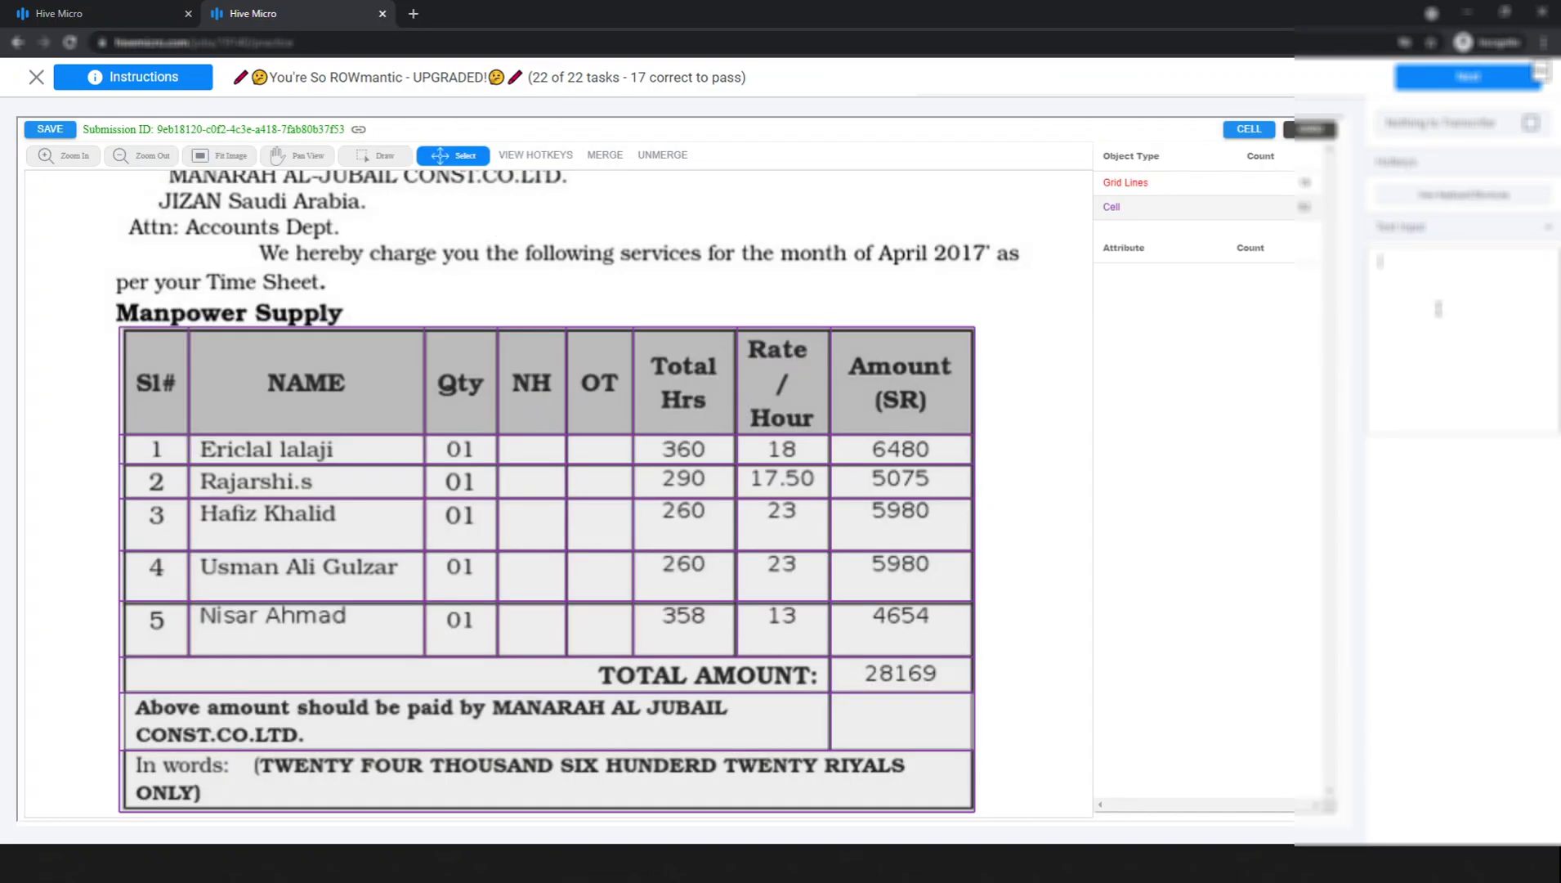
click(1439, 309)
key(ctrl+v)
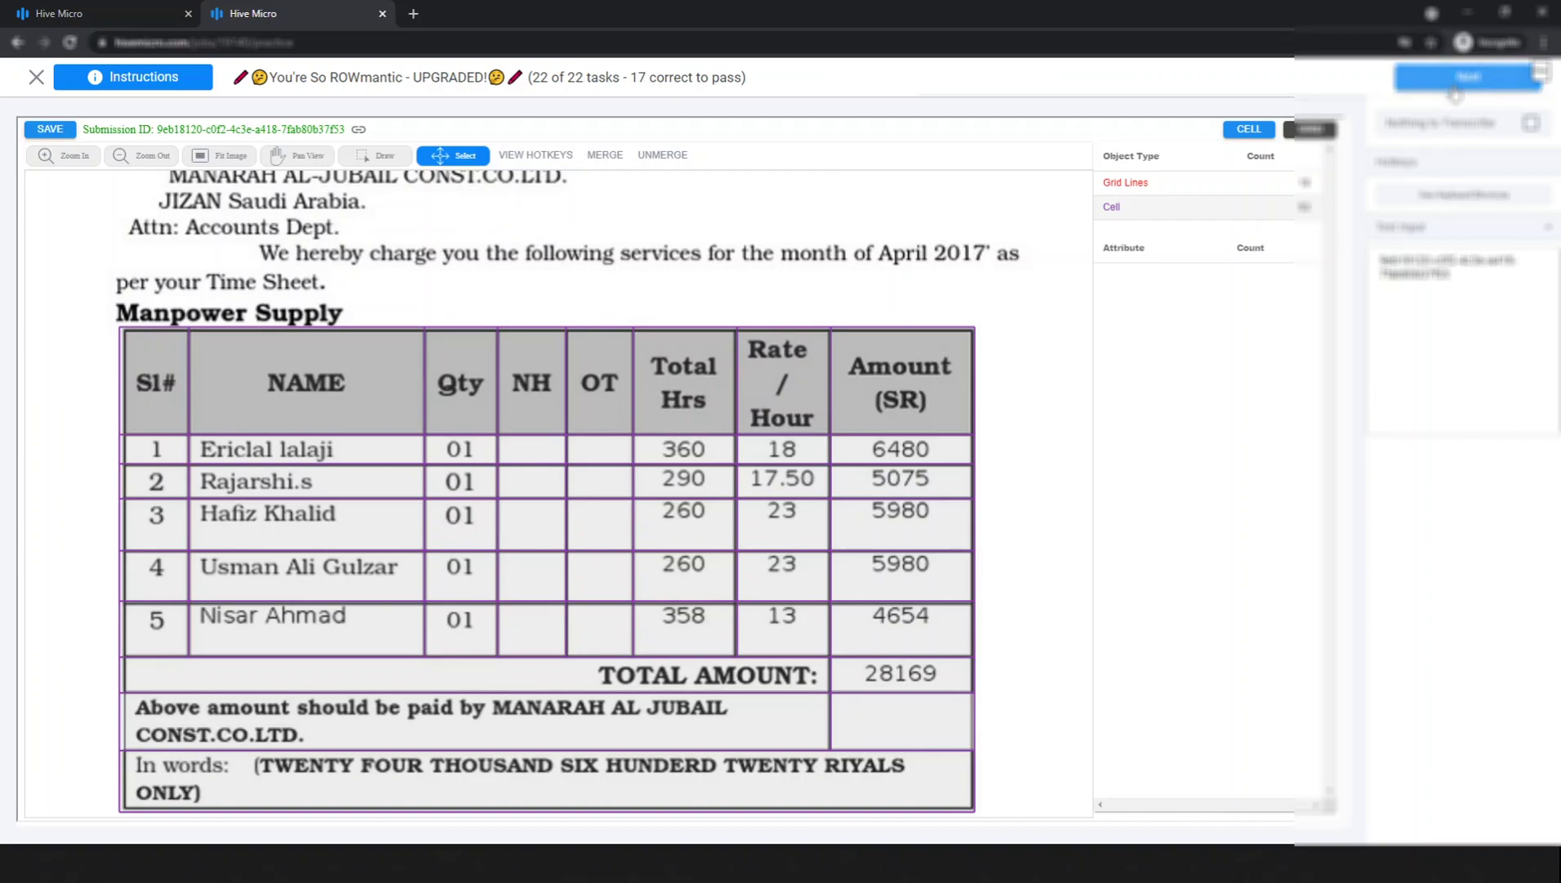
click(1456, 92)
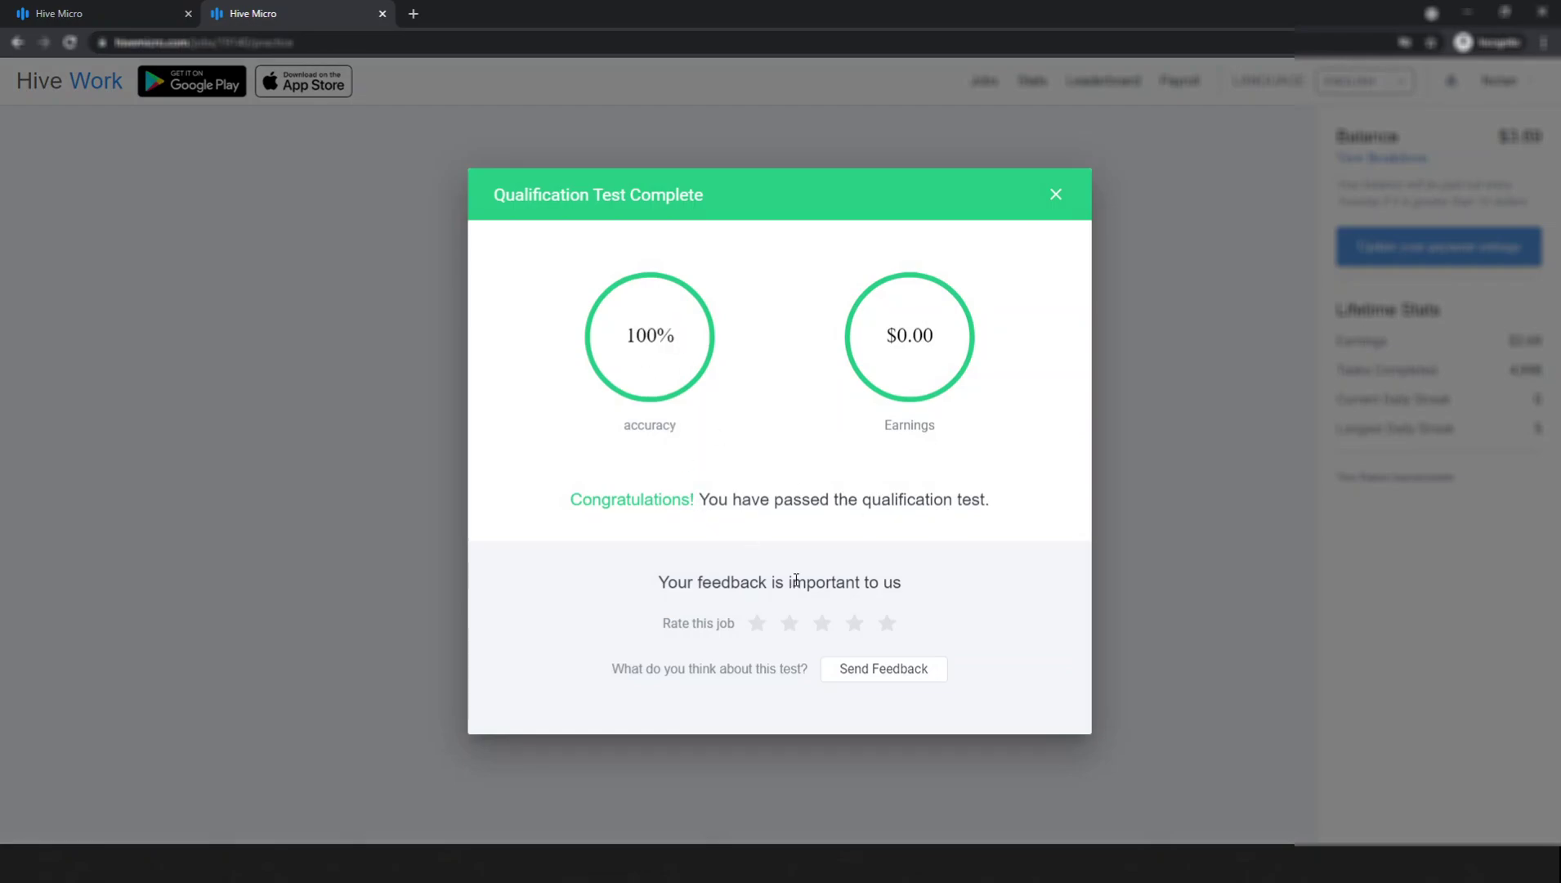
- Rate the job five stars under 'Rate this job'
click(888, 625)
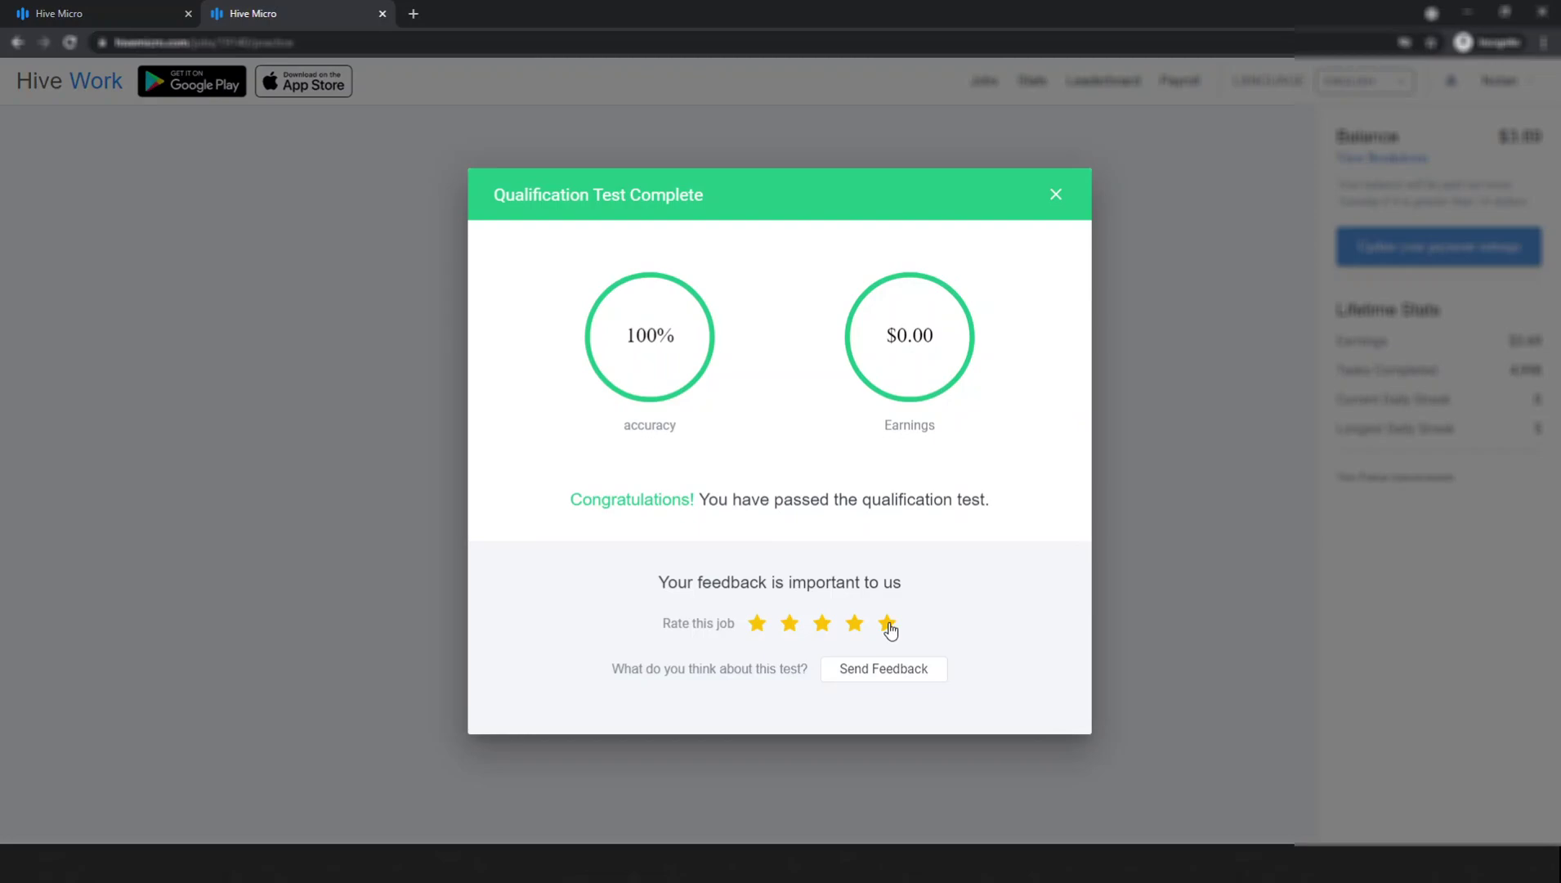